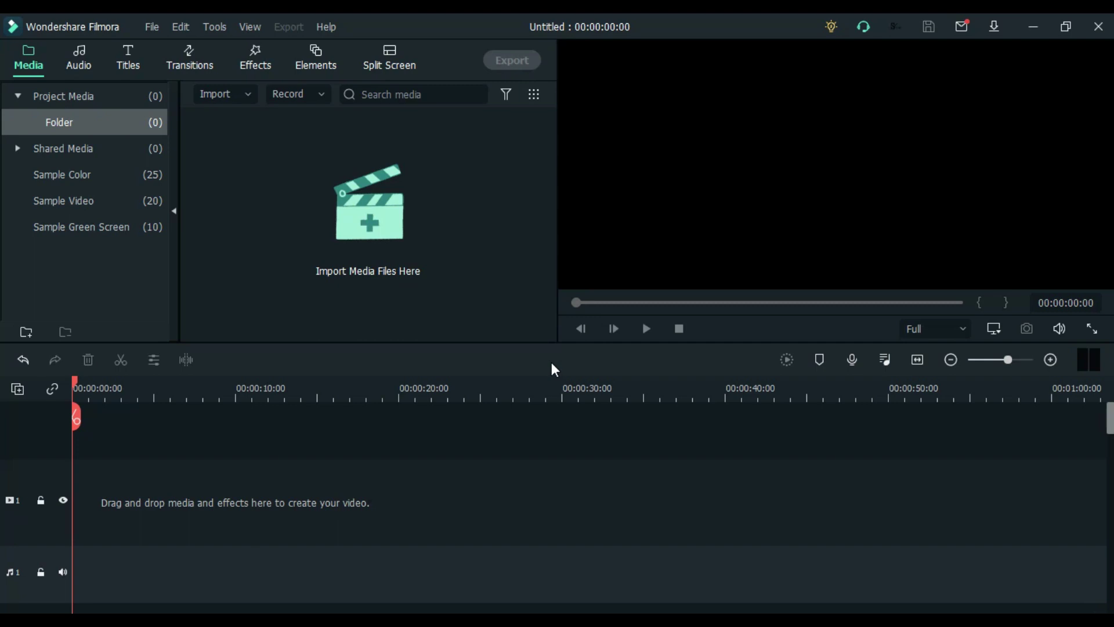
Import the nineteen clips and place them all on the video track.
key(ctrl+i)
click(617, 495)
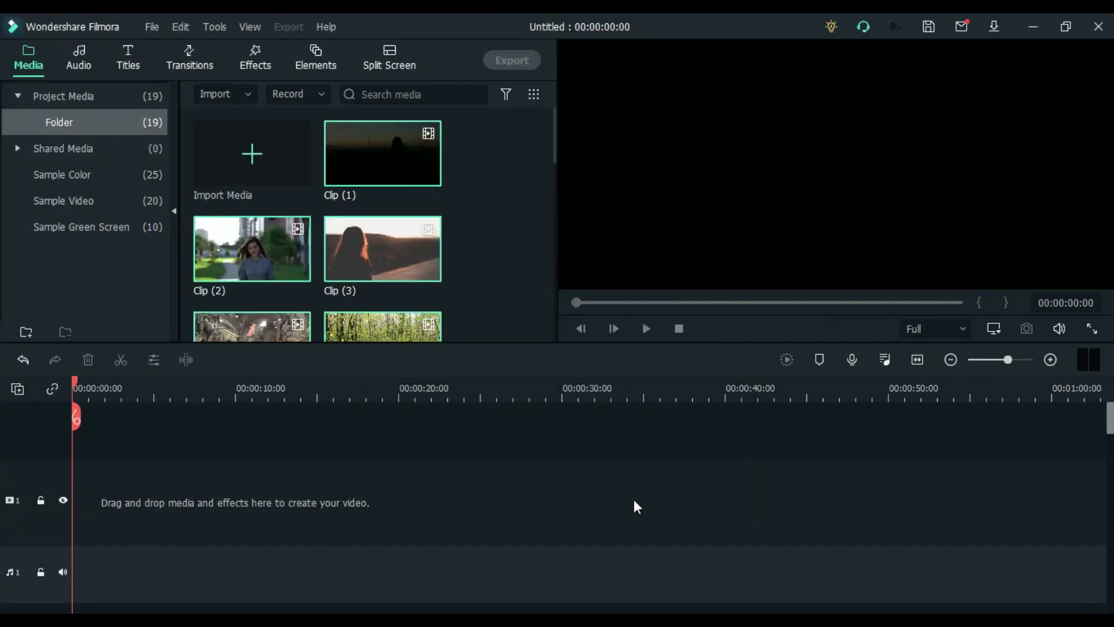
right_click(483, 209)
key(Escape)
key(ctrl+a)
drag(383, 253, 99, 497)
click(646, 358)
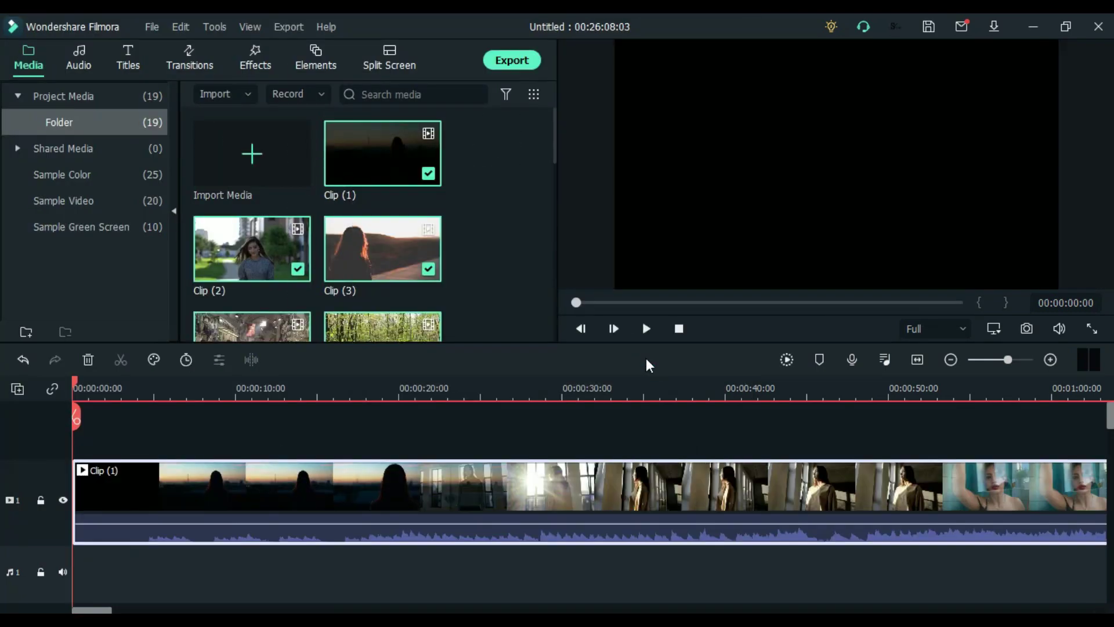
Split Clip (1) and Clip (2), deleting their unwanted parts.
drag(75, 416, 105, 418)
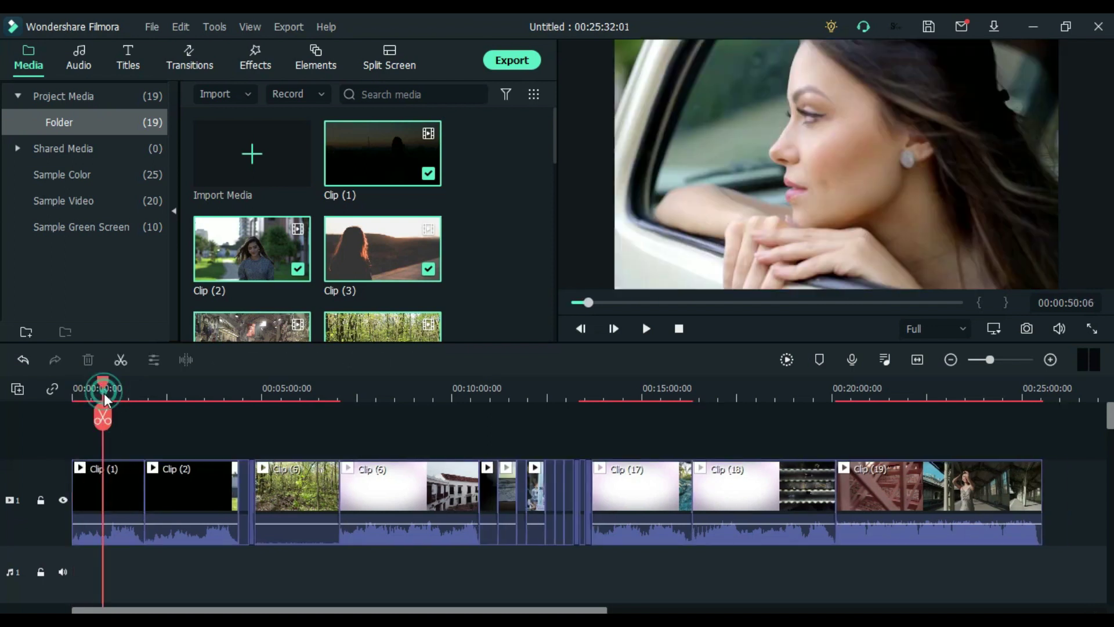
click(103, 416)
key(Delete)
click(129, 417)
key(Delete)
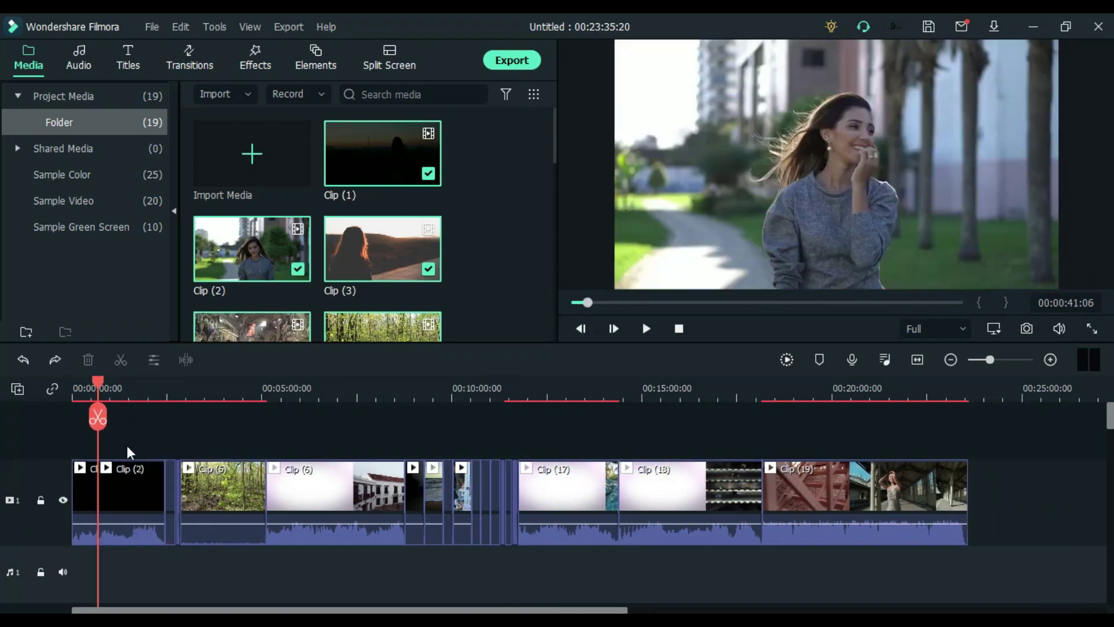
click(135, 487)
key(Delete)
click(177, 504)
Delete Clip (5), the first part of Clip (6), and other unwanted clips.
key(Delete)
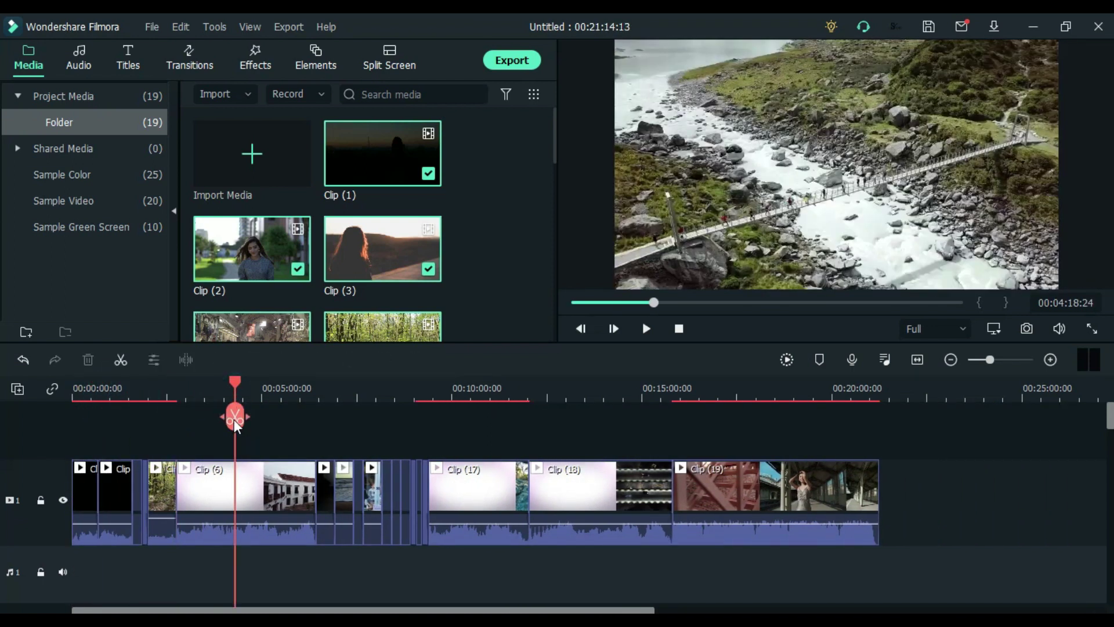
mouse_move(236, 416)
mouse_down()
mouse_move(175, 416)
mouse_move(223, 417)
mouse_up()
click(223, 416)
key(Delete)
click(252, 505)
key(Delete)
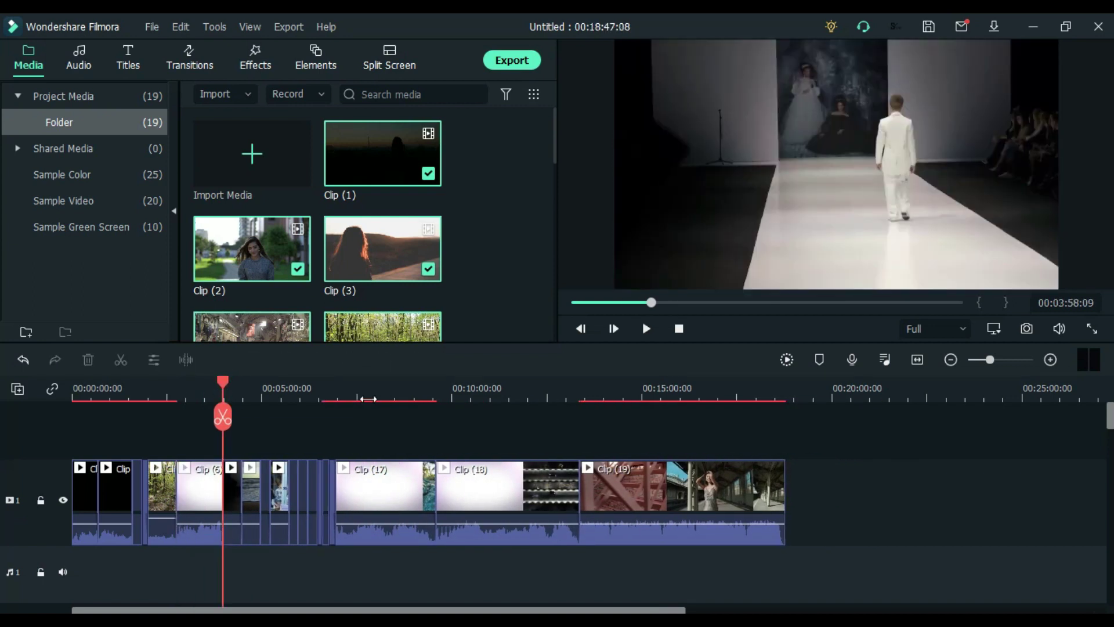
click(365, 505)
key(Delete)
Remove Clip (19) and more clips near the end, leaving about 5:42.
key(Delete)
click(418, 392)
click(487, 500)
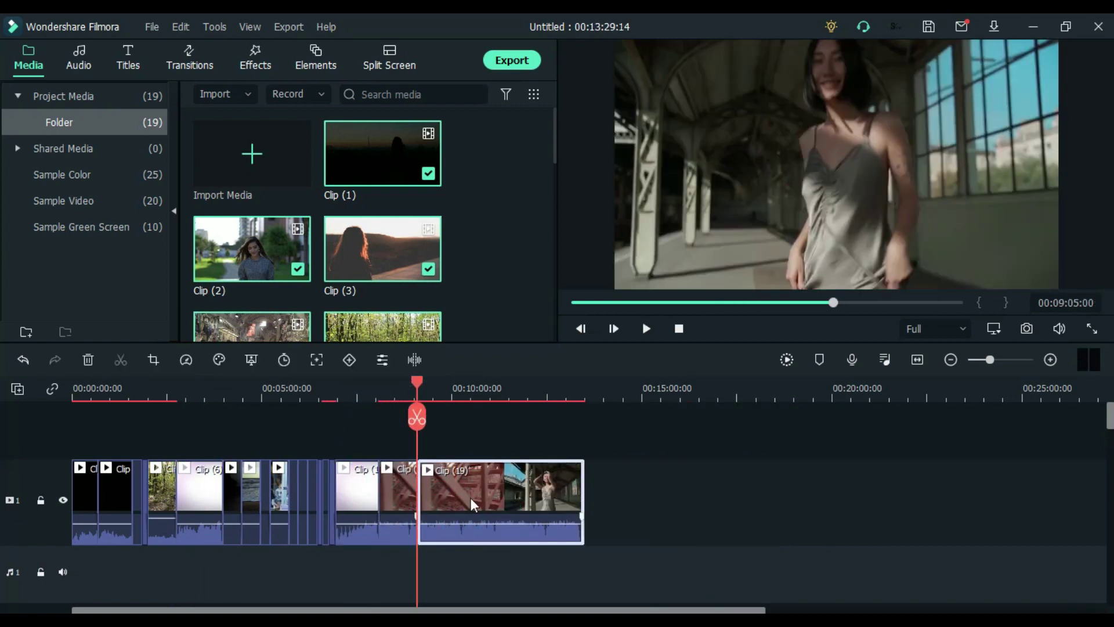
key(Delete)
key(shift+z)
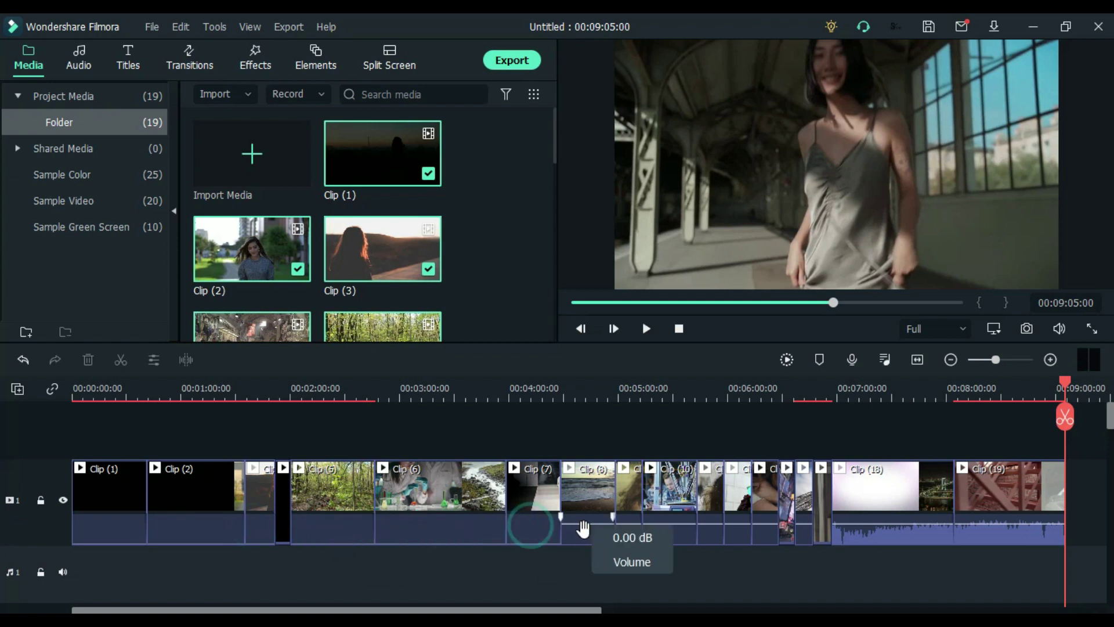
click(945, 505)
key(Delete)
key(Delete)
click(518, 506)
key(Delete)
click(398, 505)
key(Delete)
click(188, 505)
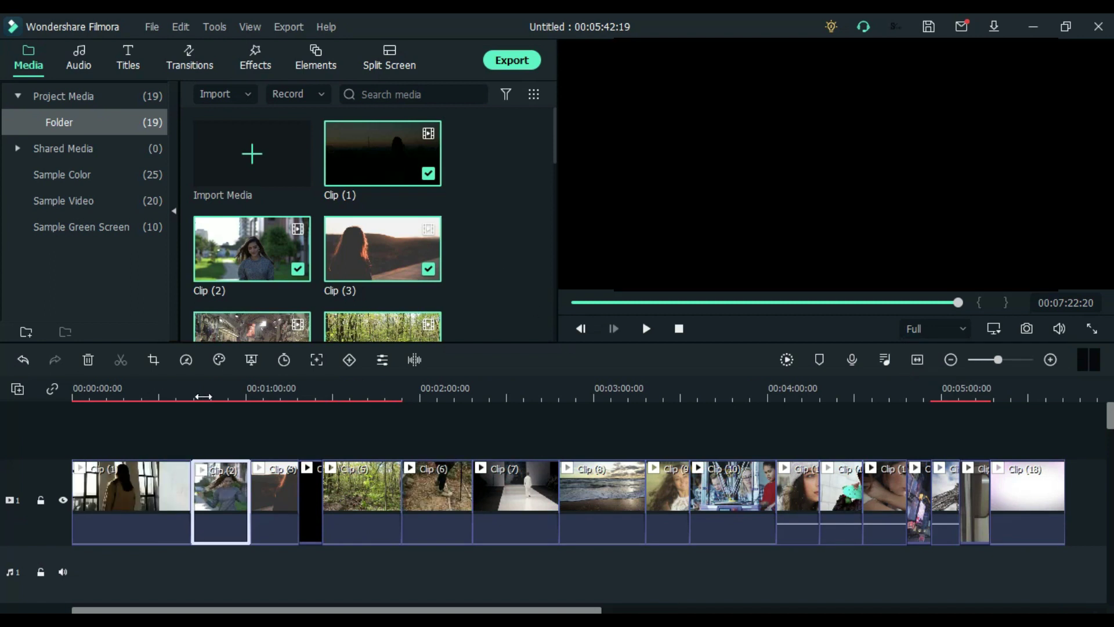
click(176, 390)
key(space)
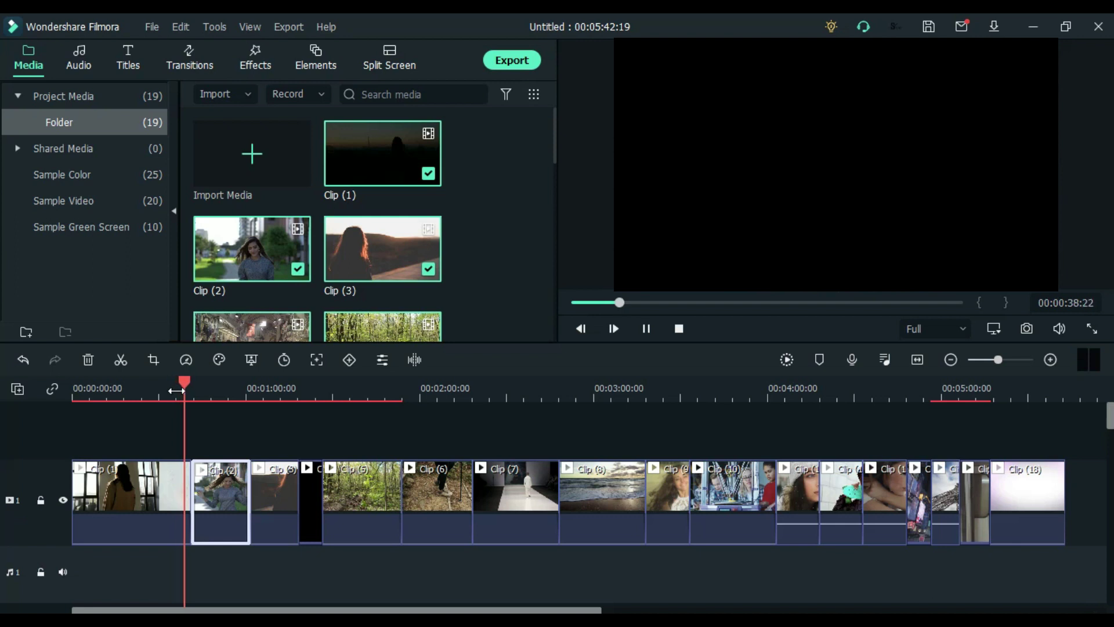
click(237, 388)
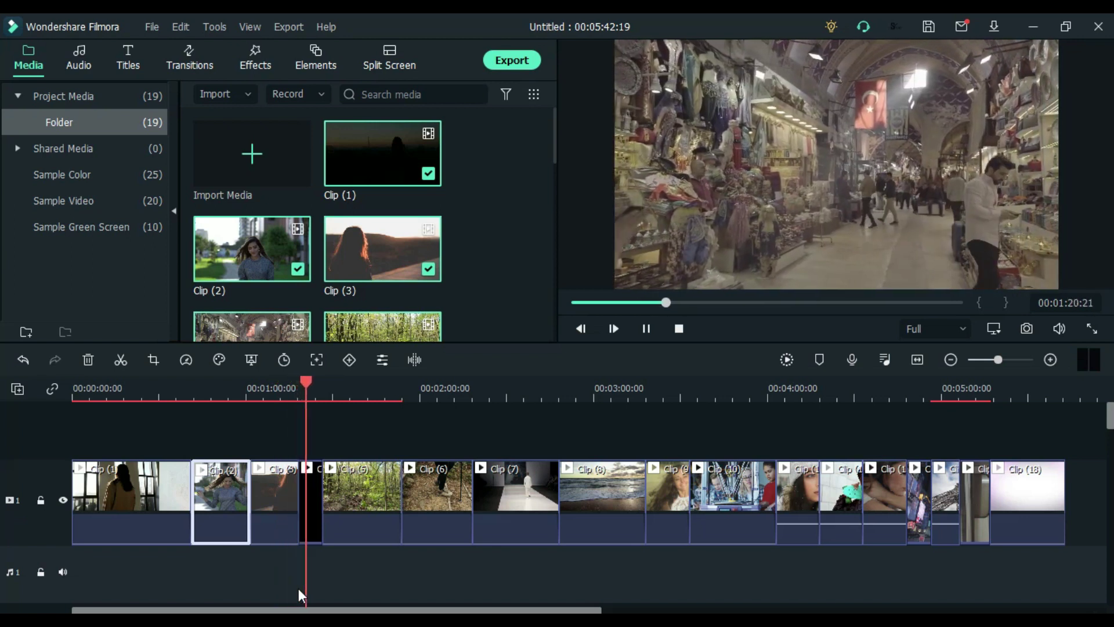
key(space)
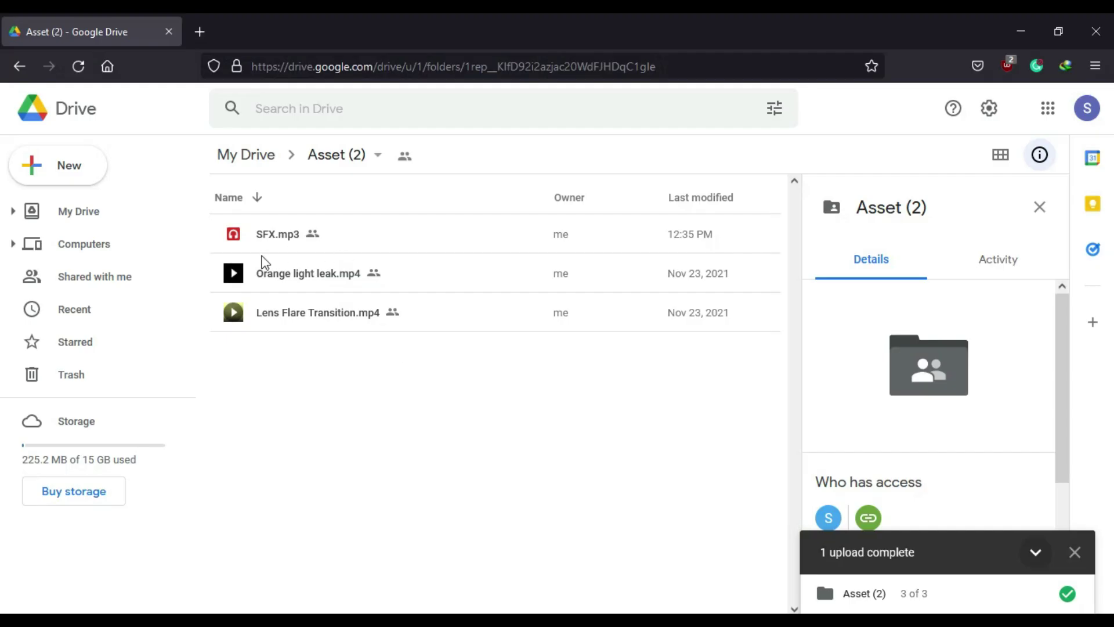
Download Orange light leak.mp4 from the Google Drive Asset (2) folder.
click(1076, 554)
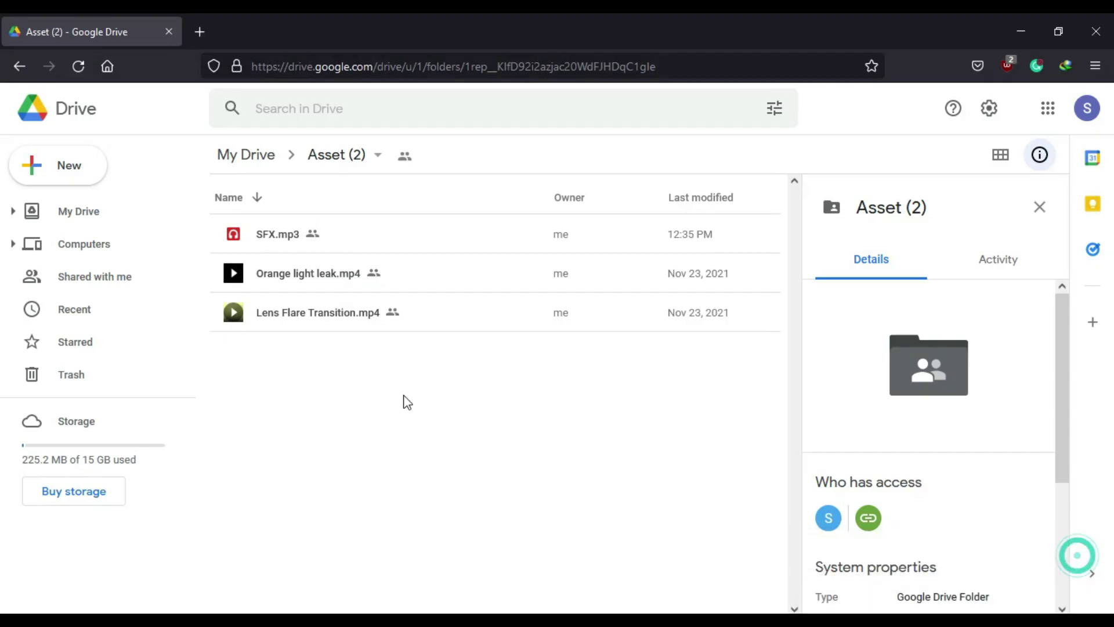
click(306, 281)
right_click(306, 280)
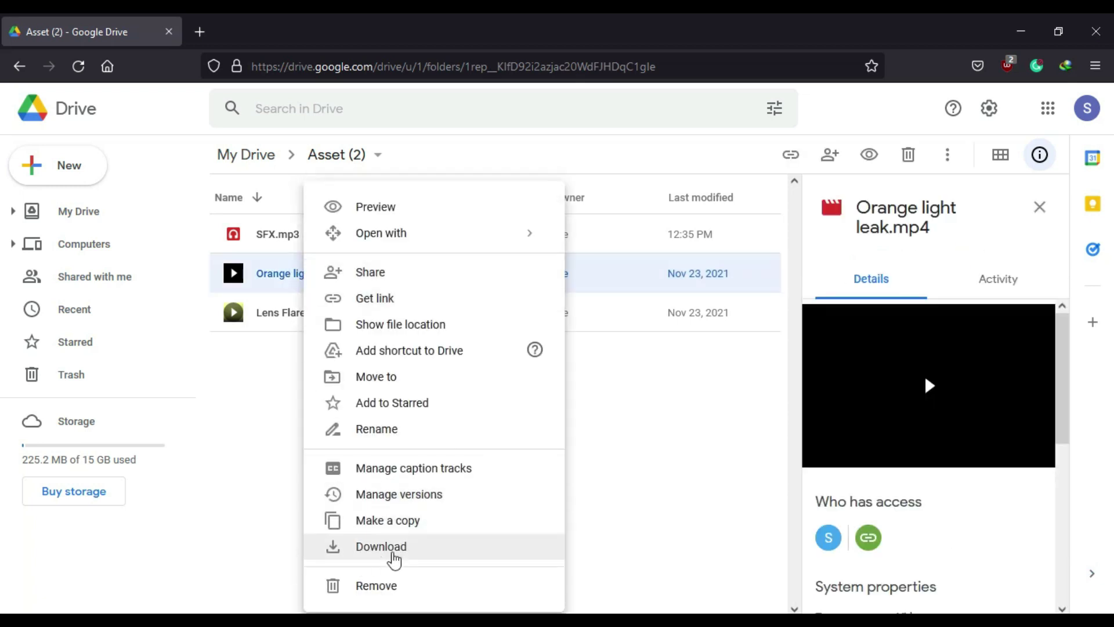
click(279, 320)
right_click(279, 320)
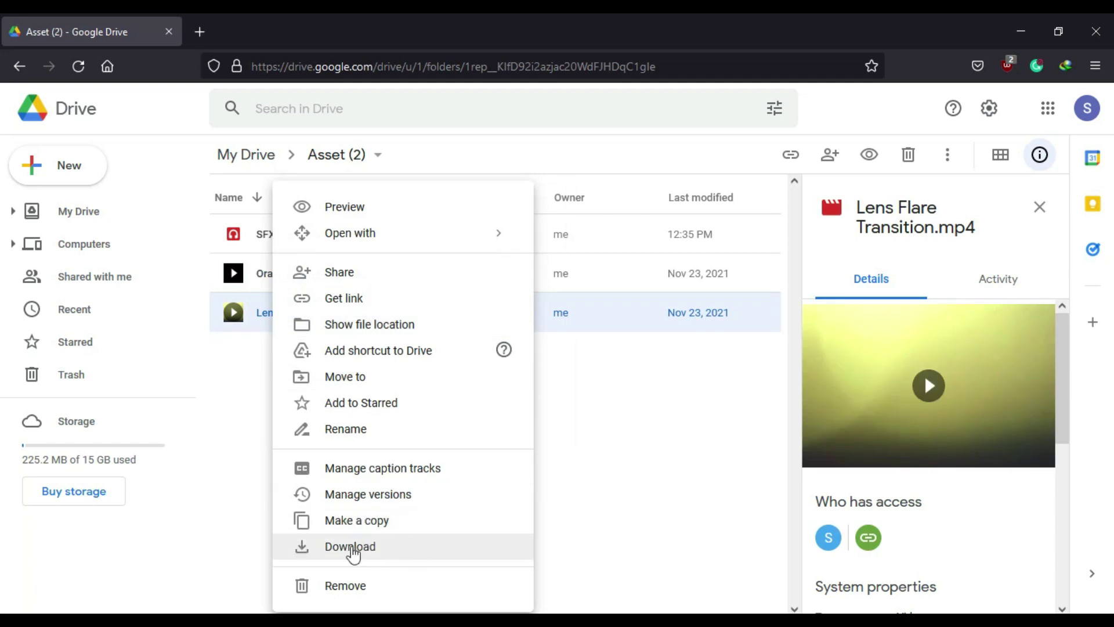
click(233, 537)
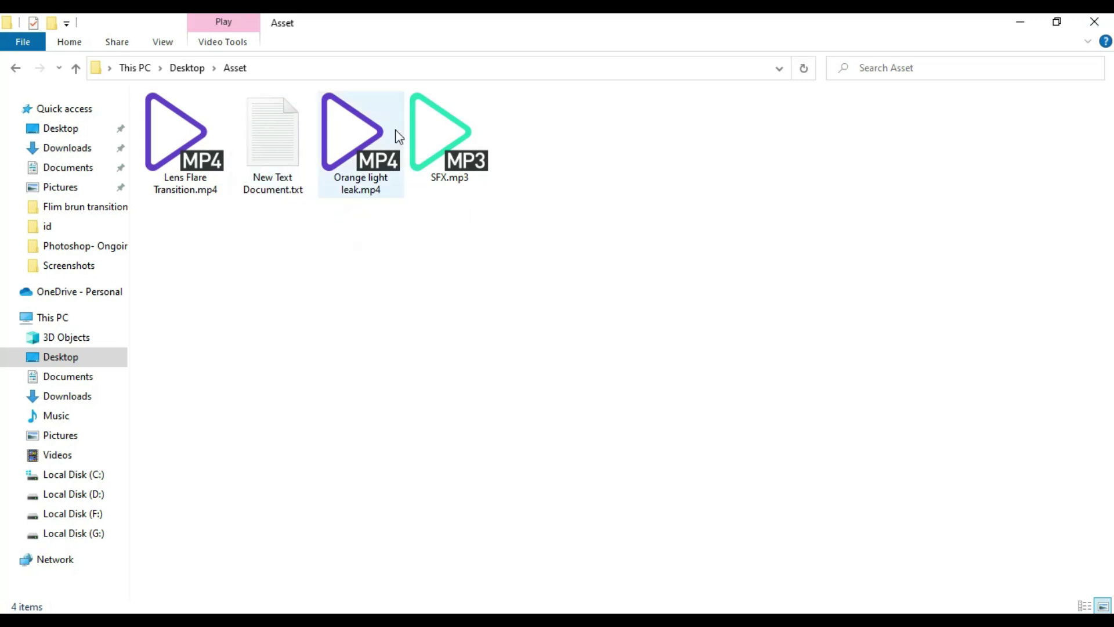
Import Orange light leak.mp4 and drop eight copies on track 2 at cuts through Clip (18).
drag(387, 138, 240, 294)
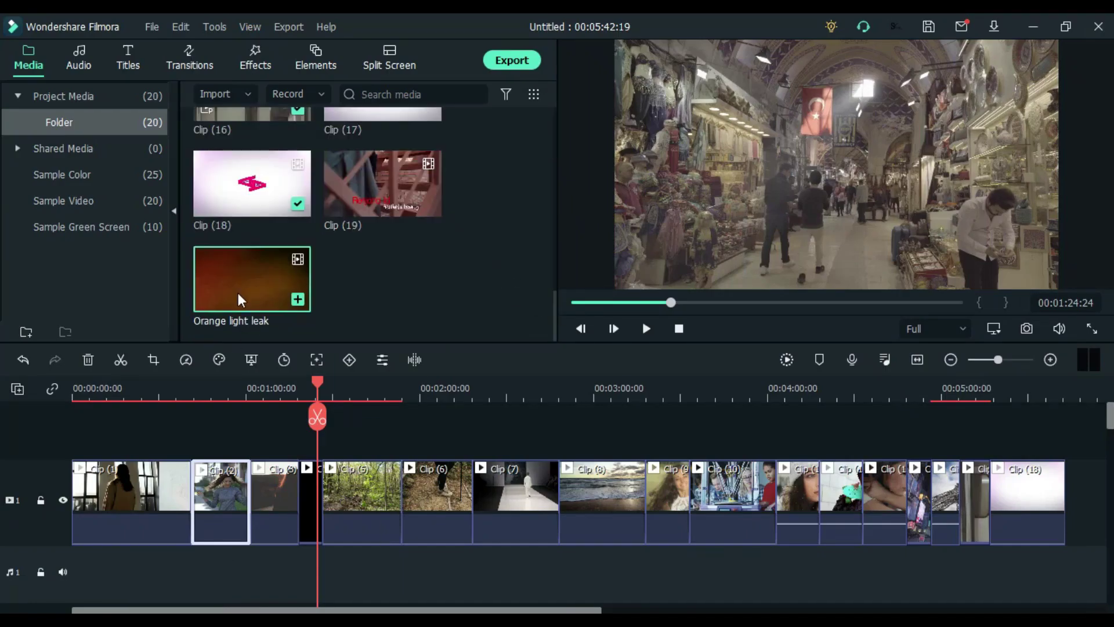
drag(240, 294, 301, 498)
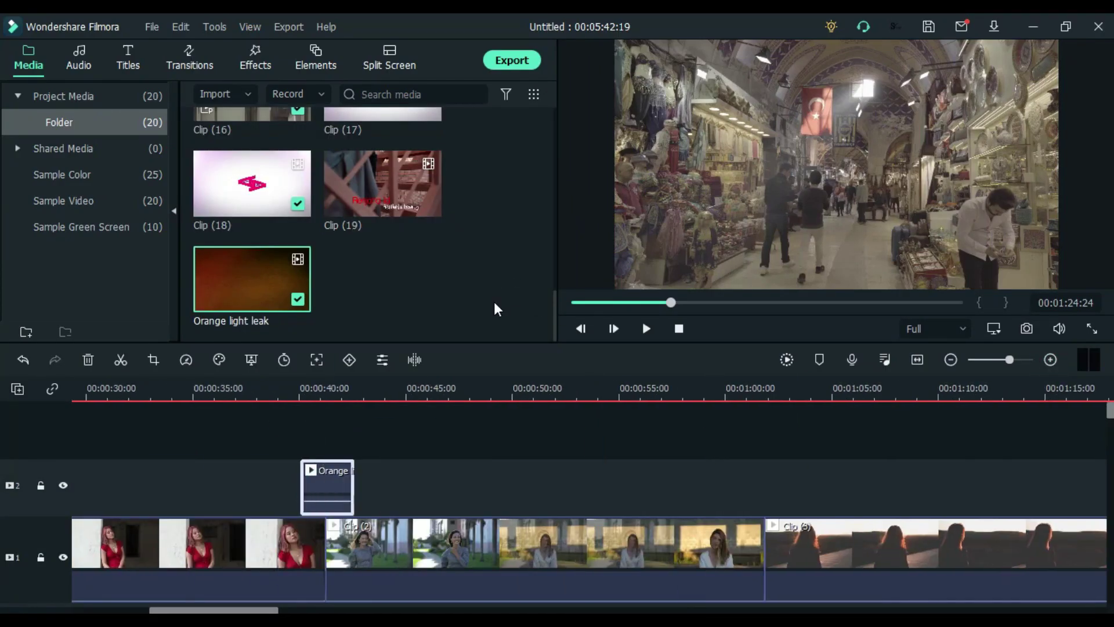
drag(261, 279, 766, 488)
scroll(766, 488, right, 5)
mouse_move(262, 287)
mouse_down()
mouse_move(511, 488)
mouse_move(662, 512)
mouse_move(321, 486)
mouse_move(488, 486)
mouse_up()
scroll(321, 485, right, 5)
scroll(488, 486, right, 5)
drag(253, 278, 729, 485)
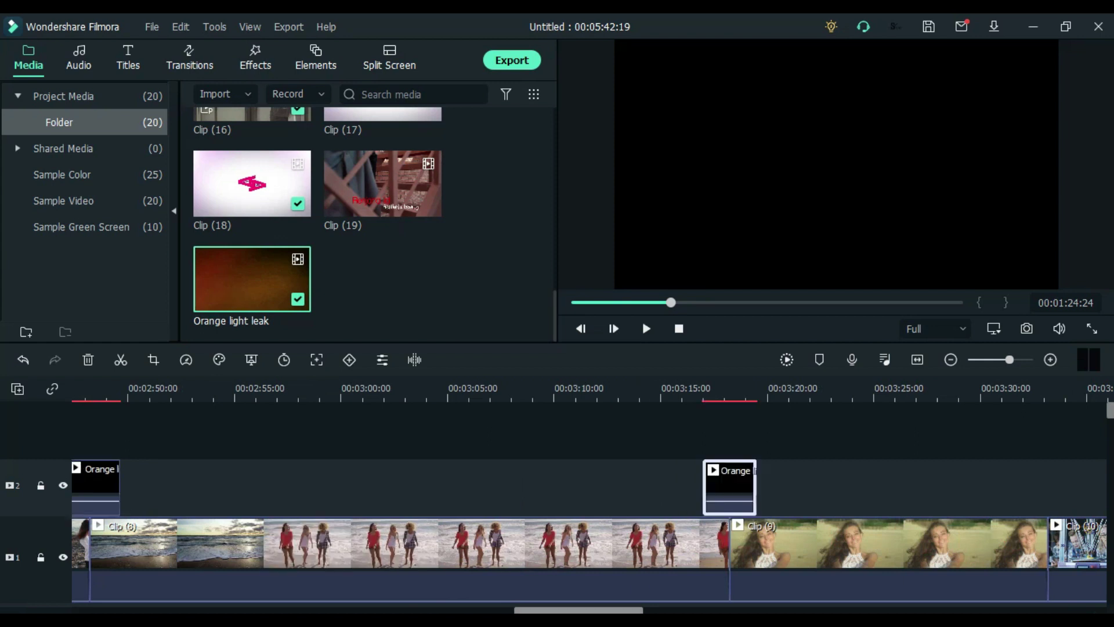
scroll(557, 540, right, 5)
drag(253, 279, 966, 487)
scroll(551, 532, right, 5)
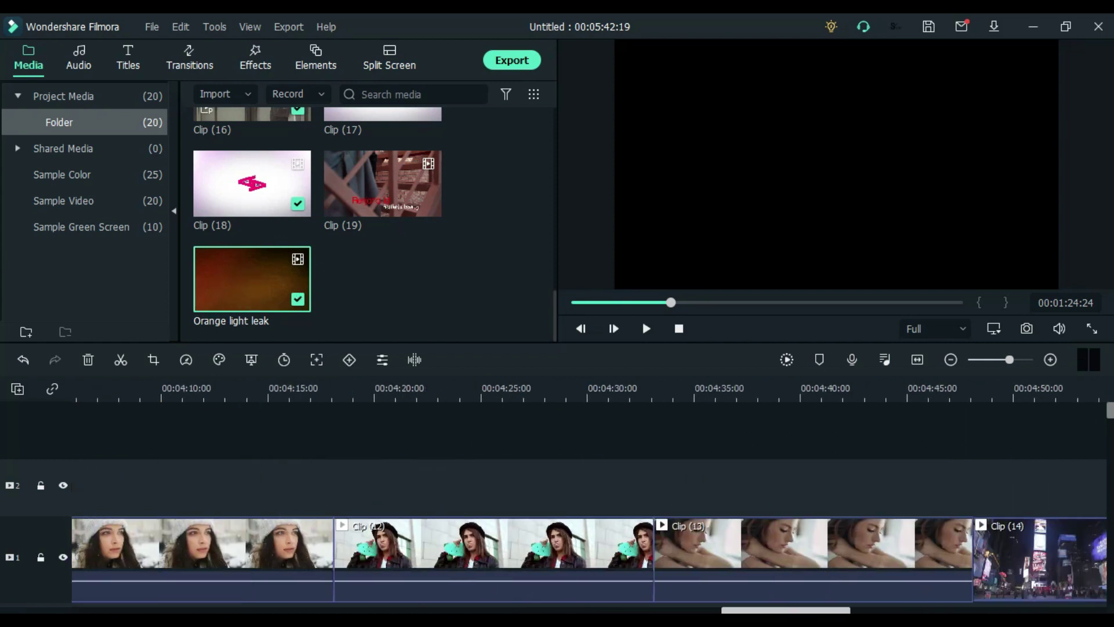
mouse_move(252, 280)
mouse_down()
mouse_move(635, 486)
mouse_move(953, 486)
mouse_move(337, 491)
mouse_up()
scroll(954, 505, right, 5)
scroll(557, 540, right, 3)
mouse_move(253, 279)
mouse_down()
mouse_move(515, 492)
mouse_move(531, 488)
mouse_up()
drag(252, 279, 751, 501)
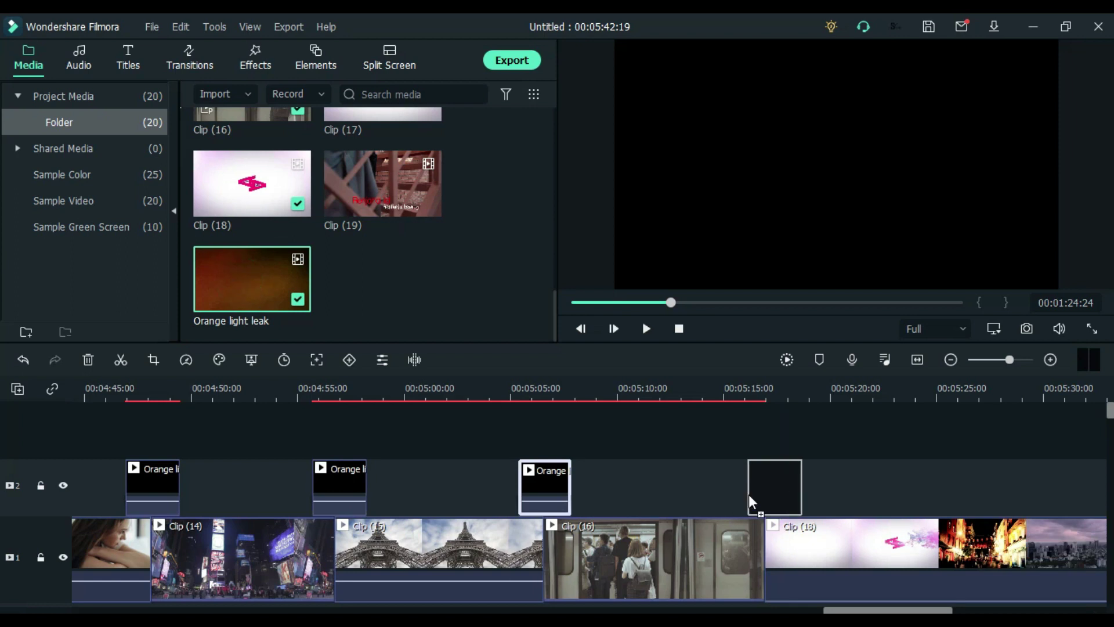
click(918, 359)
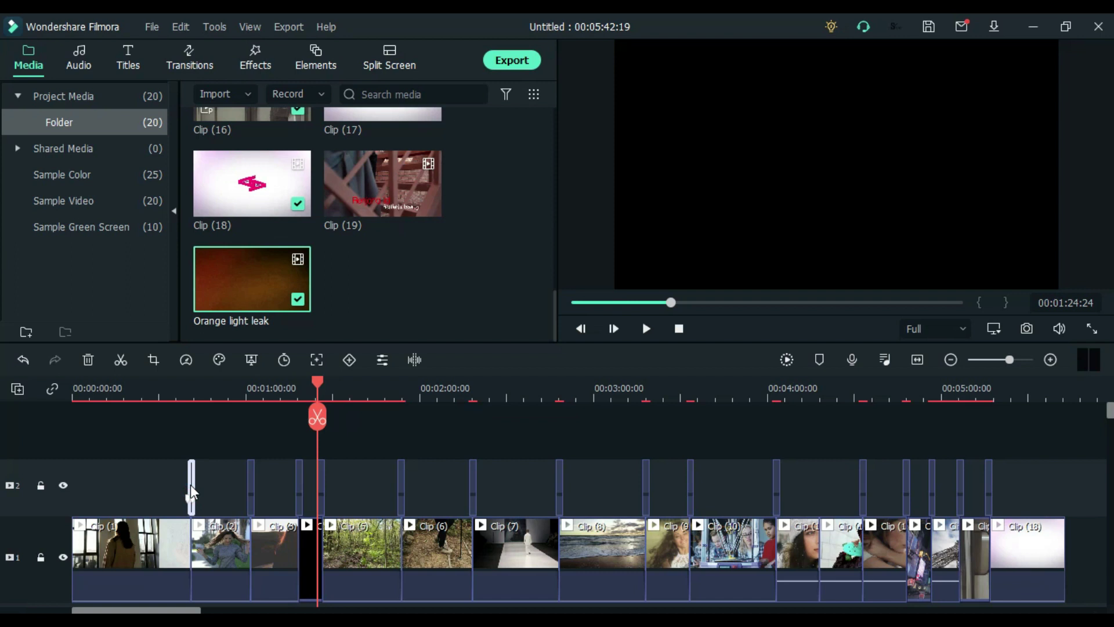
Set the first light leak's blending mode to Screen and play it back.
double_click(192, 487)
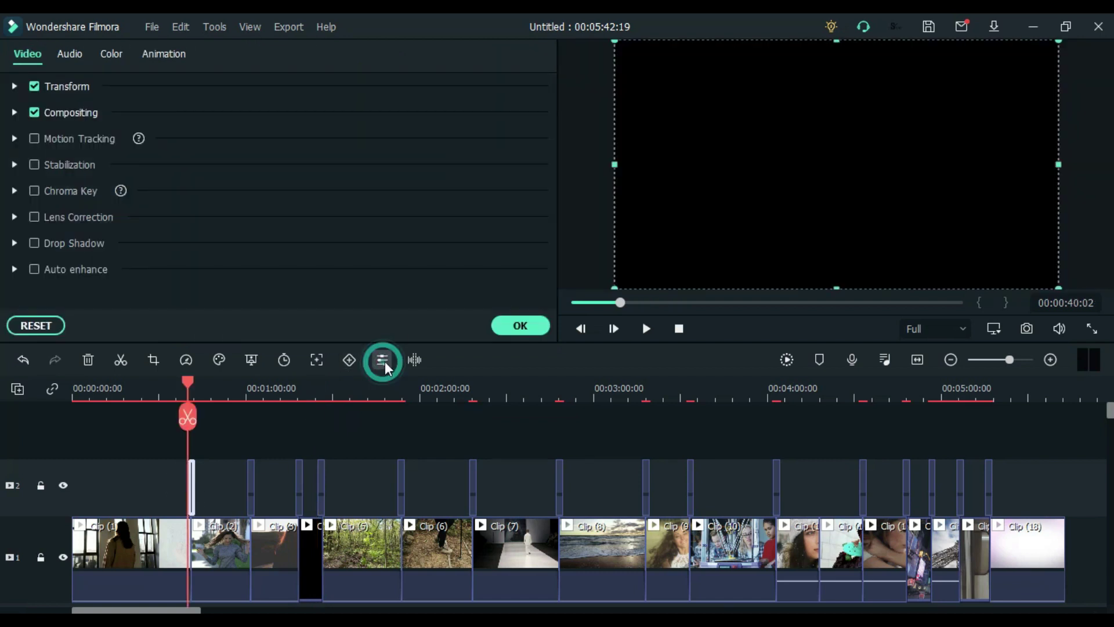
click(14, 113)
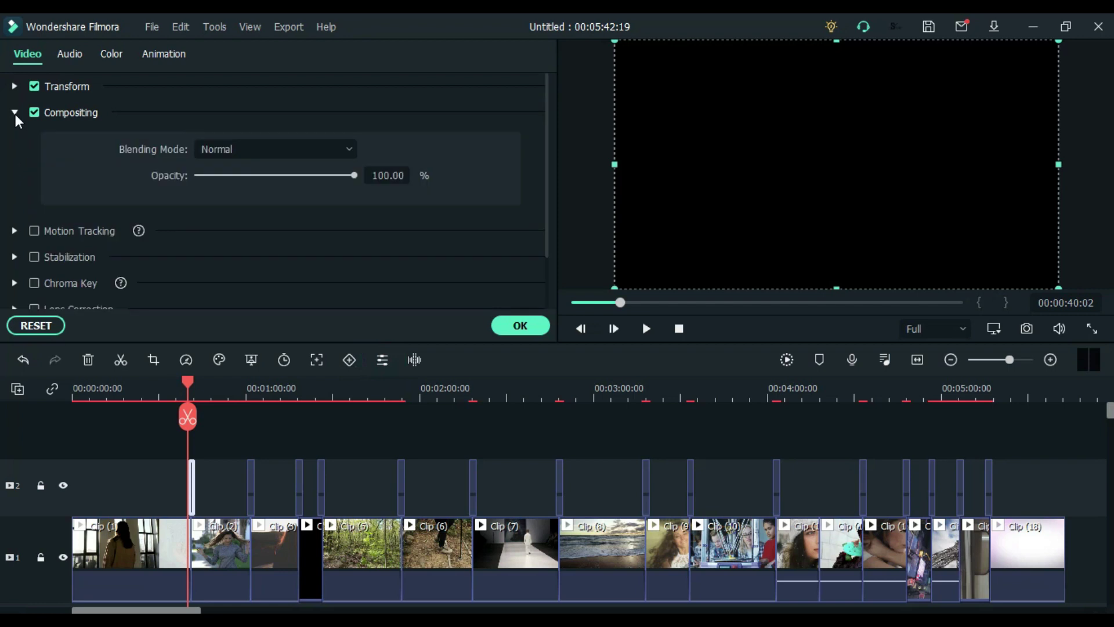
click(283, 150)
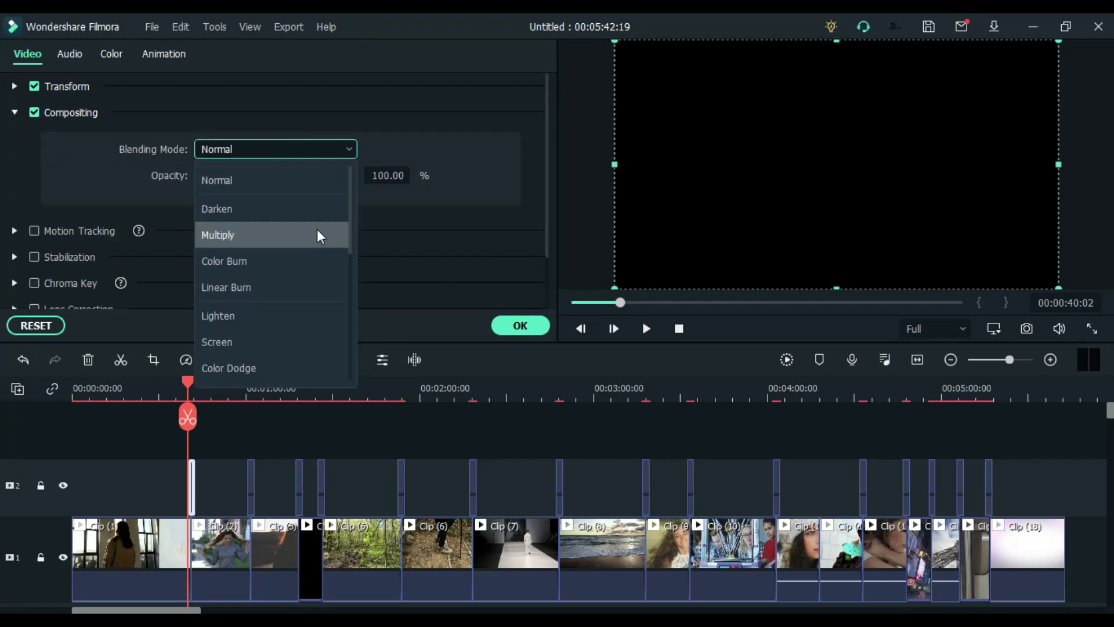
click(294, 340)
click(1050, 360)
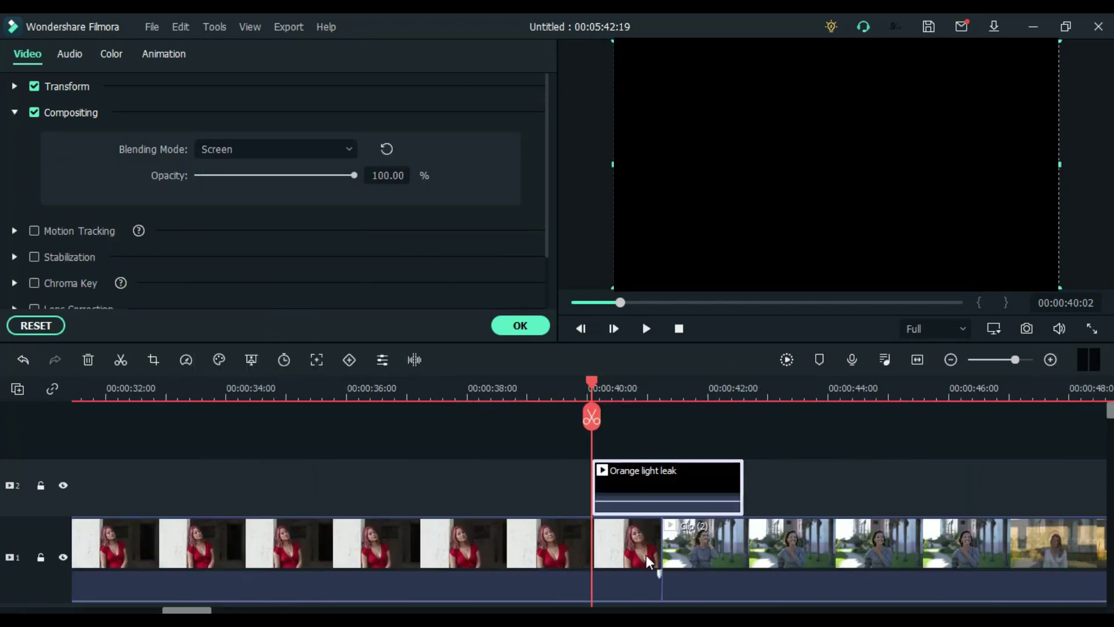
click(646, 328)
scroll(736, 471, down, 1)
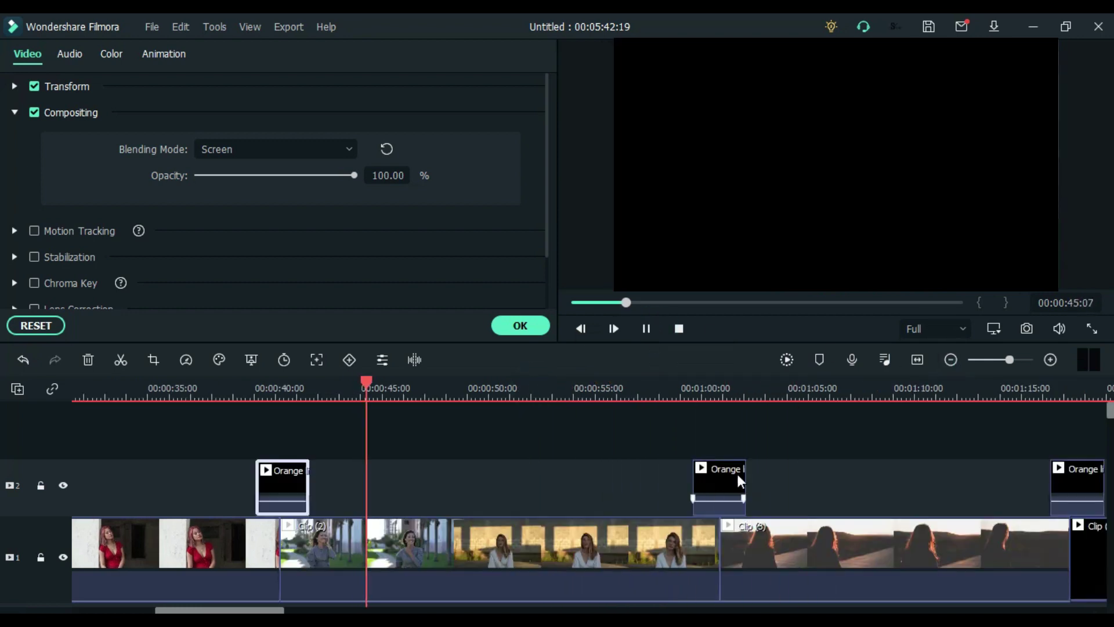
scroll(824, 428, down, 2)
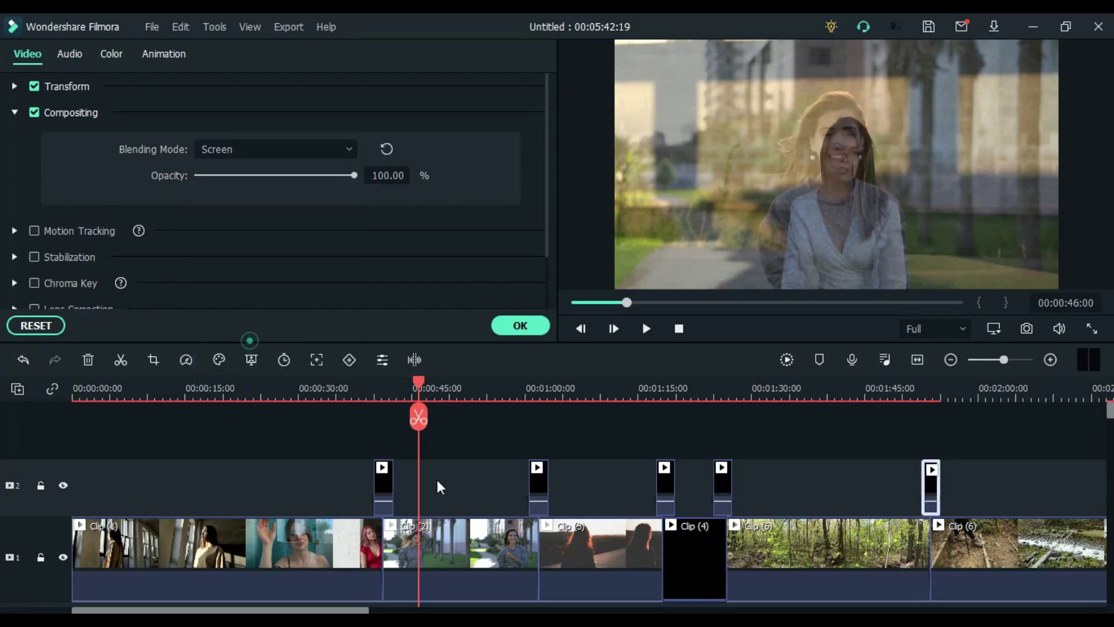
scroll(589, 522, right, 5)
scroll(588, 540, right, 2)
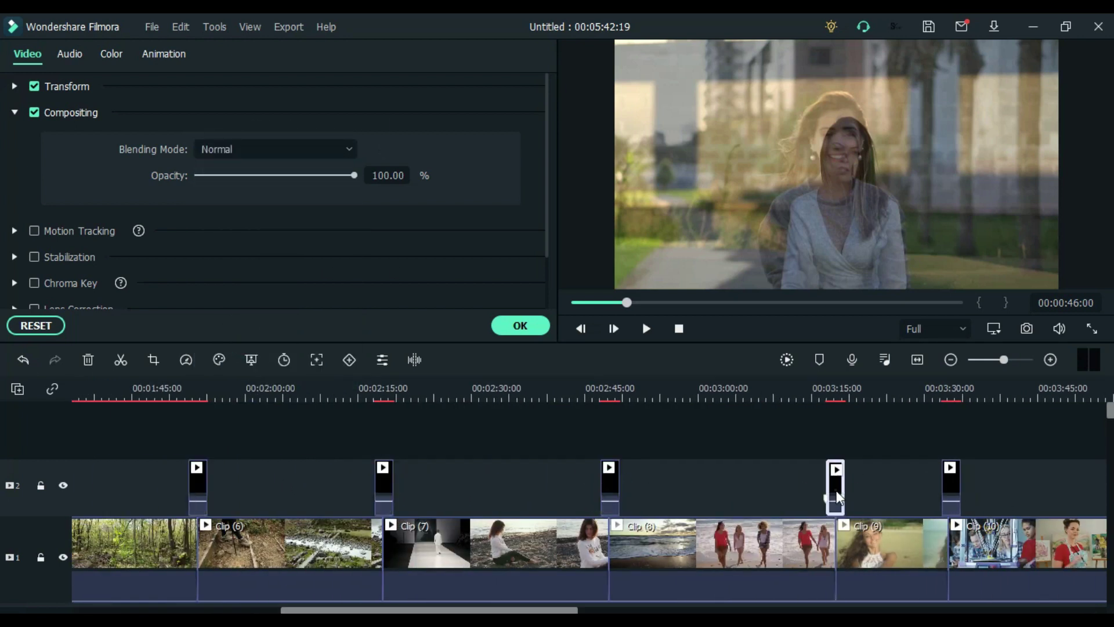
scroll(765, 503, right, 3)
scroll(557, 500, right, 3)
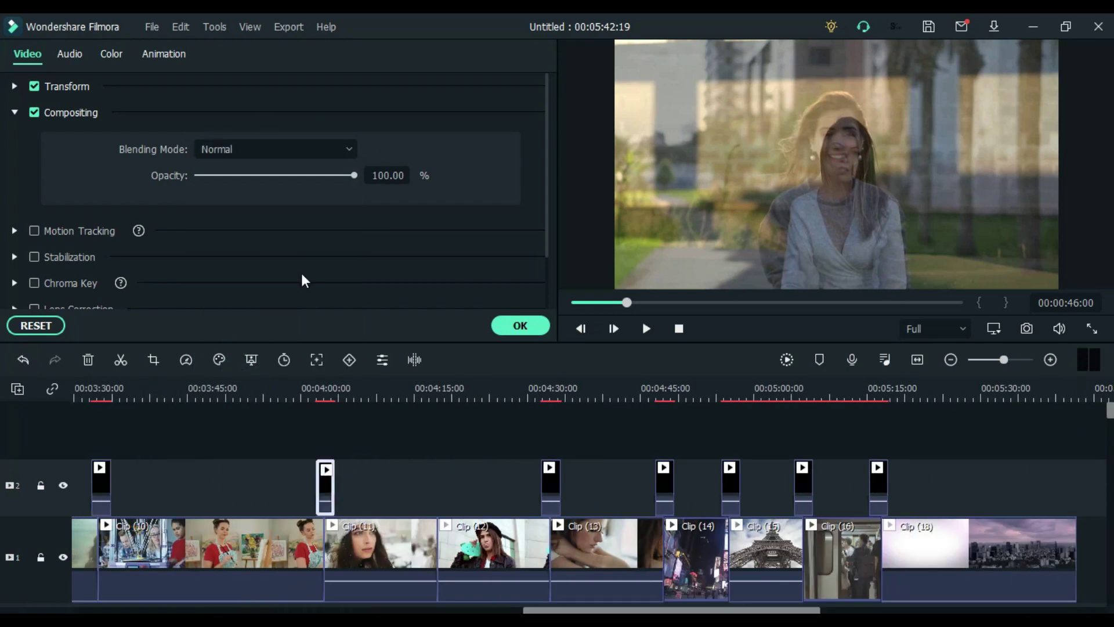
Set the other track 2 overlays to Screen and replay from about 58 seconds.
click(271, 150)
click(265, 322)
click(267, 149)
click(251, 316)
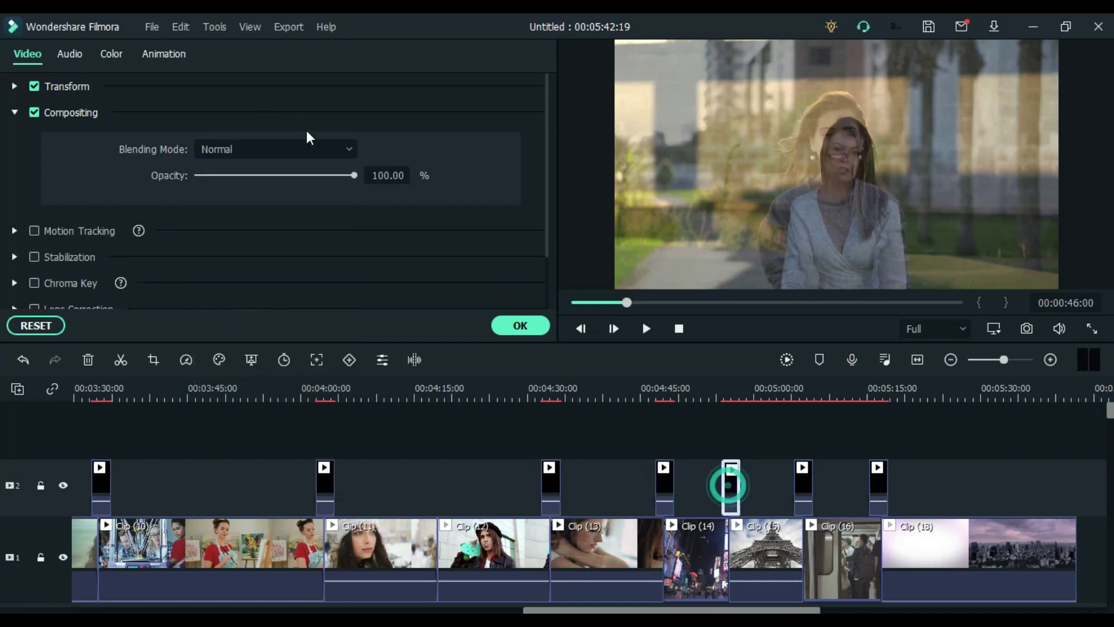
click(293, 147)
click(265, 333)
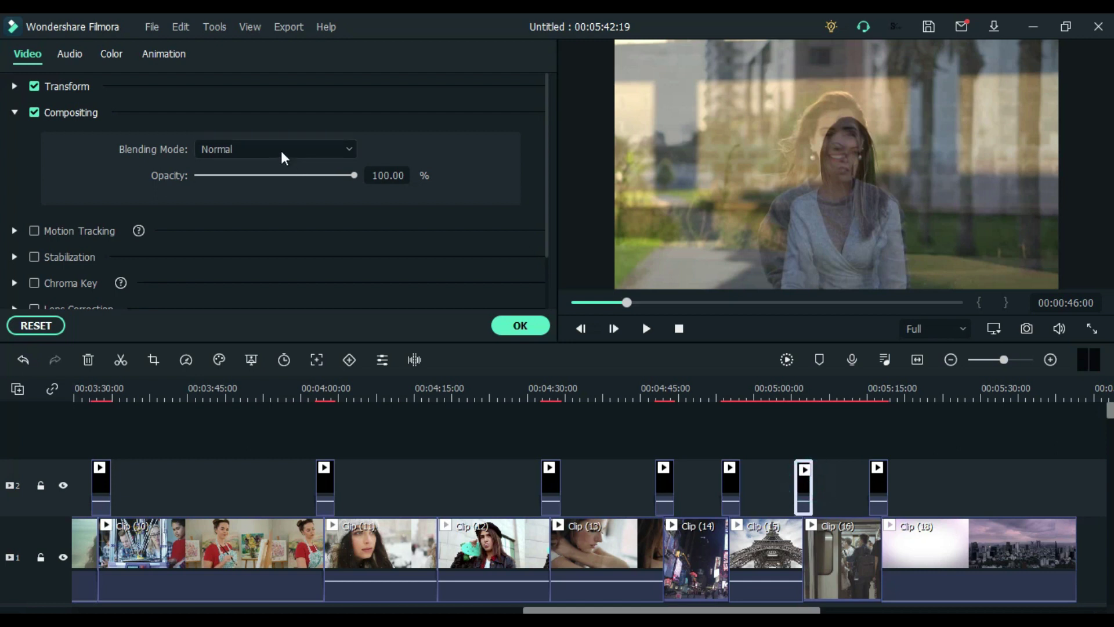
click(258, 341)
click(278, 150)
click(240, 341)
click(916, 362)
click(241, 383)
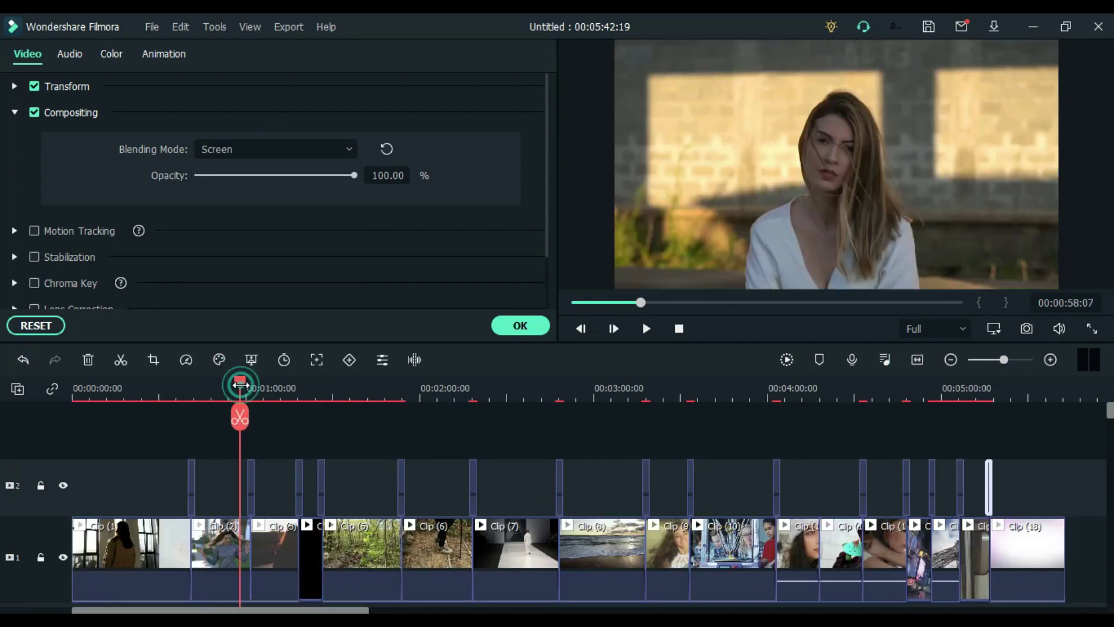
click(648, 327)
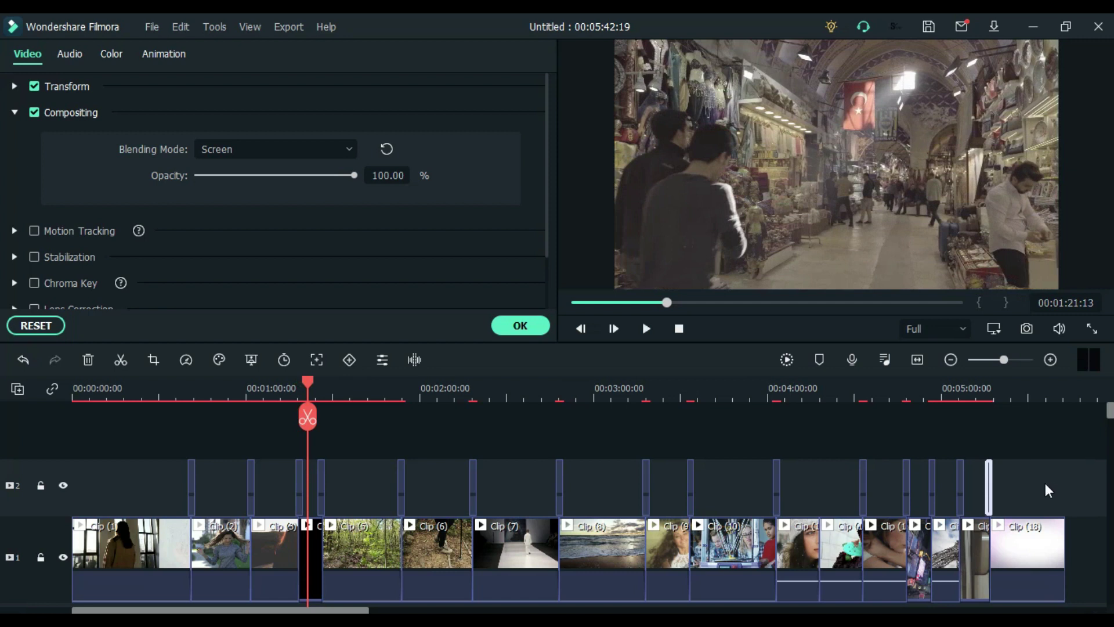
Delete all track 2 overlays and Clip (1).
drag(1047, 490, 138, 478)
key(Delete)
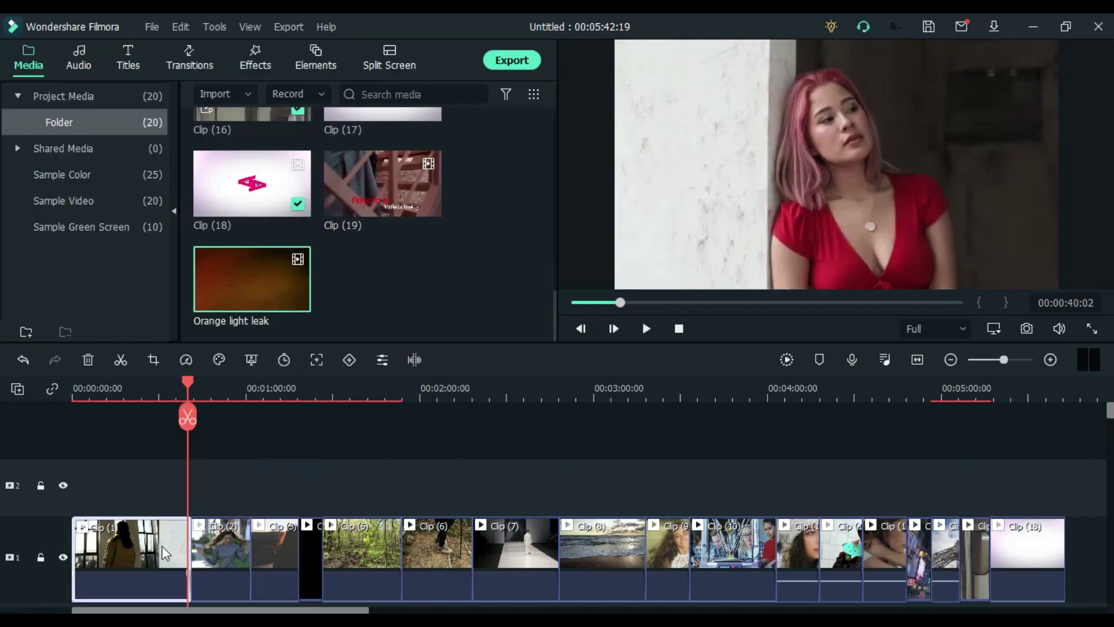
key(Delete)
click(93, 393)
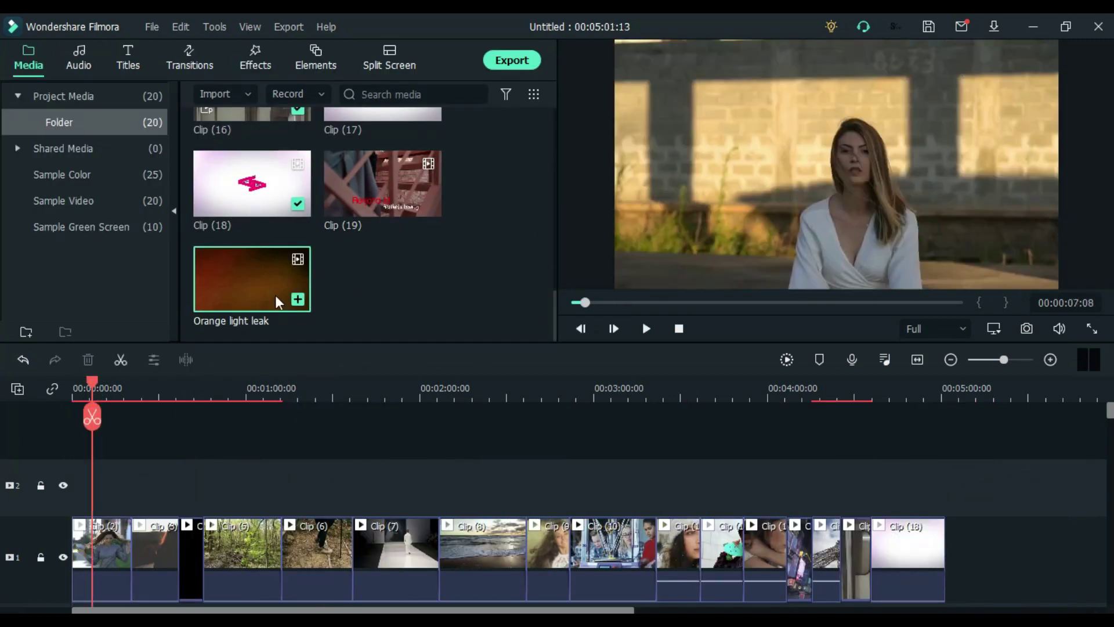
Place one Orange light leak at the first cut on track 2 in Screen mode.
drag(127, 513, 127, 514)
click(1050, 360)
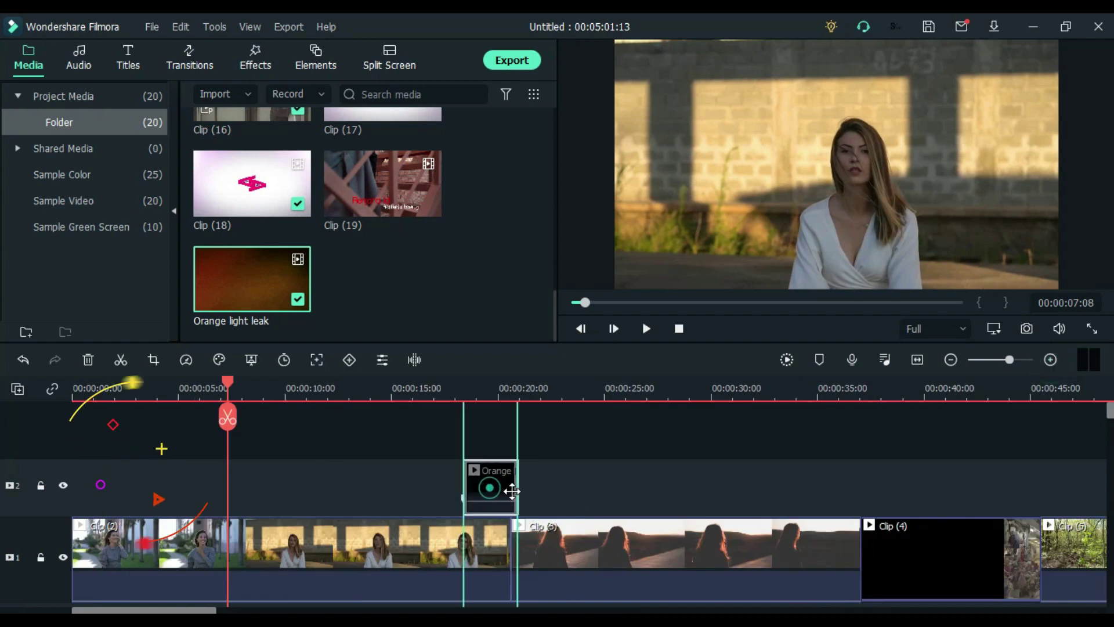
click(305, 390)
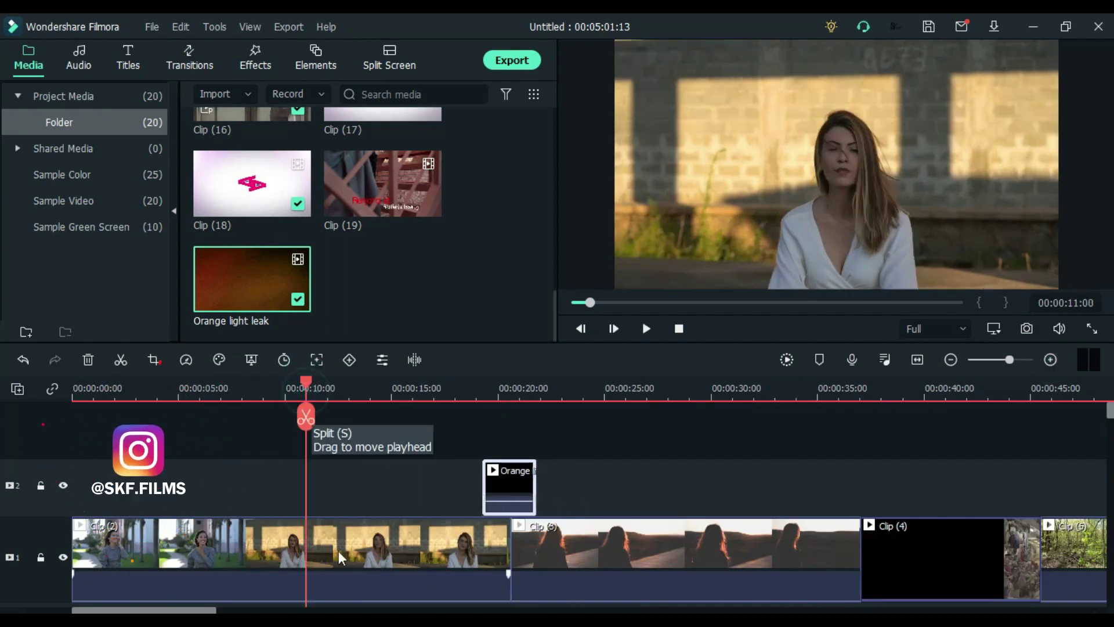
double_click(514, 488)
click(294, 149)
click(281, 341)
right_click(514, 488)
Copy the Screen-mode light leak and paste it at the first three cuts.
click(607, 241)
scroll(353, 414, down, 5)
scroll(353, 414, up, 2)
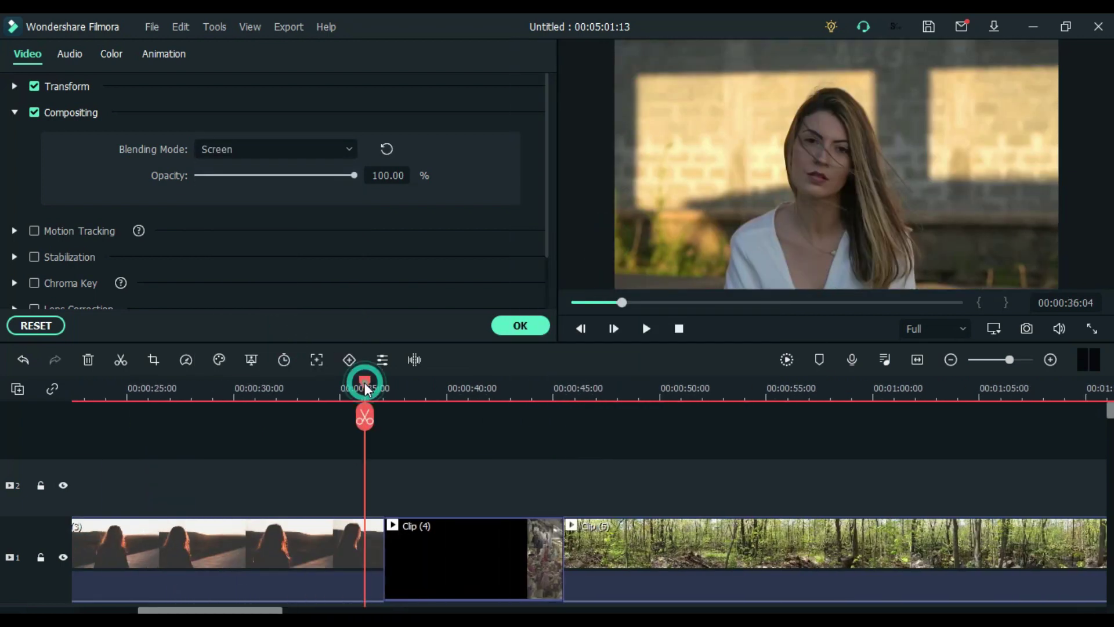
right_click(378, 487)
click(435, 293)
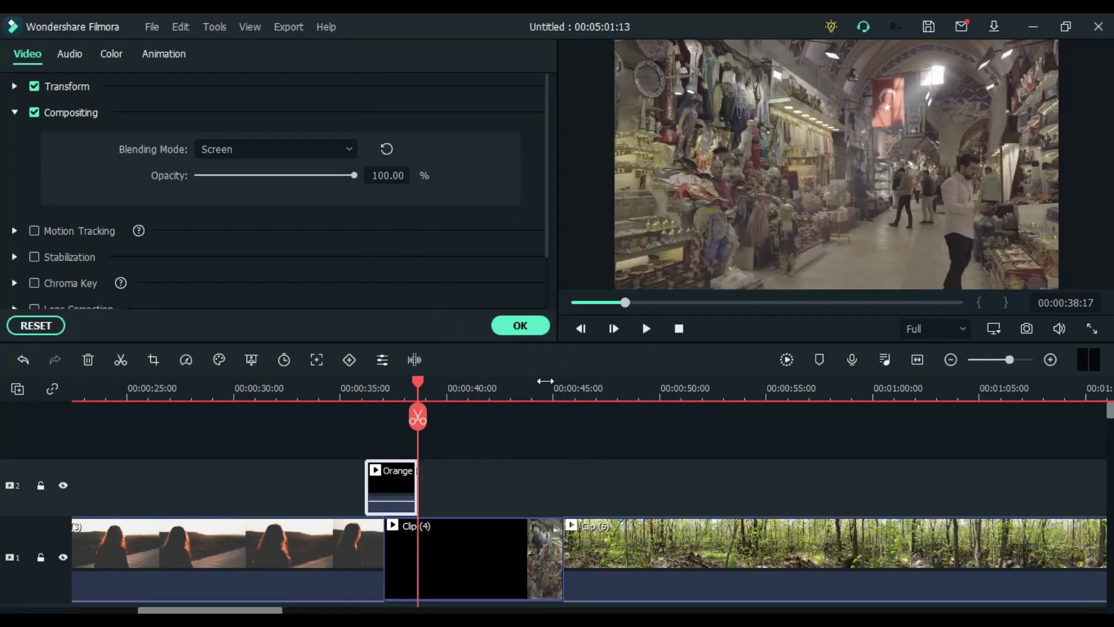
click(529, 384)
key(ctrl+v)
click(950, 360)
click(427, 386)
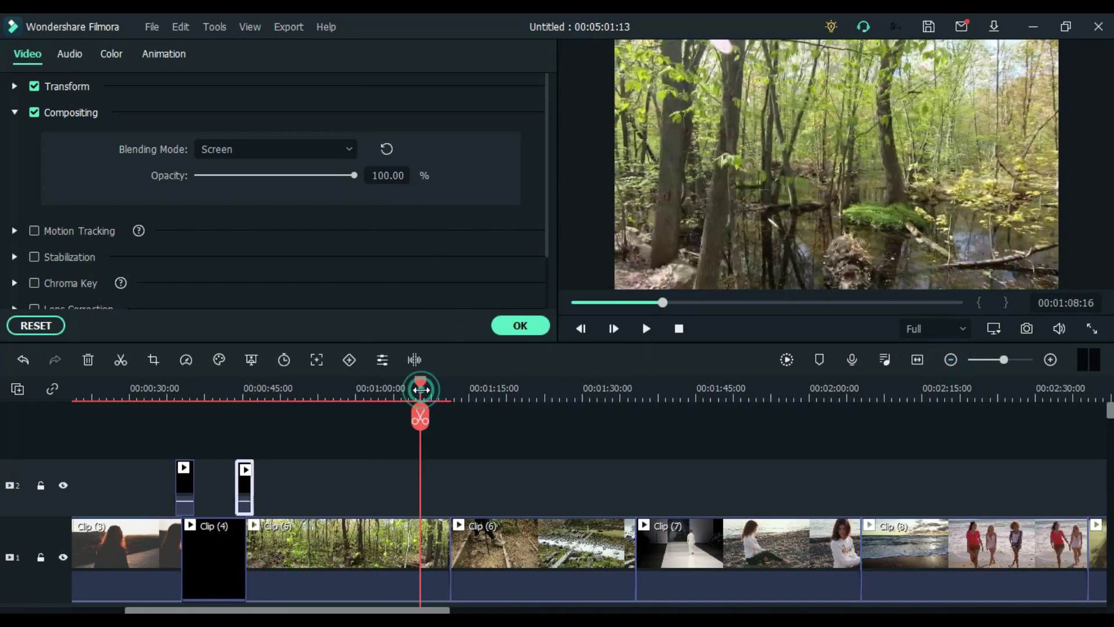
key(ctrl+v)
Paste four more overlays at the following cuts, including Clip (8)'s end.
drag(615, 385, 623, 384)
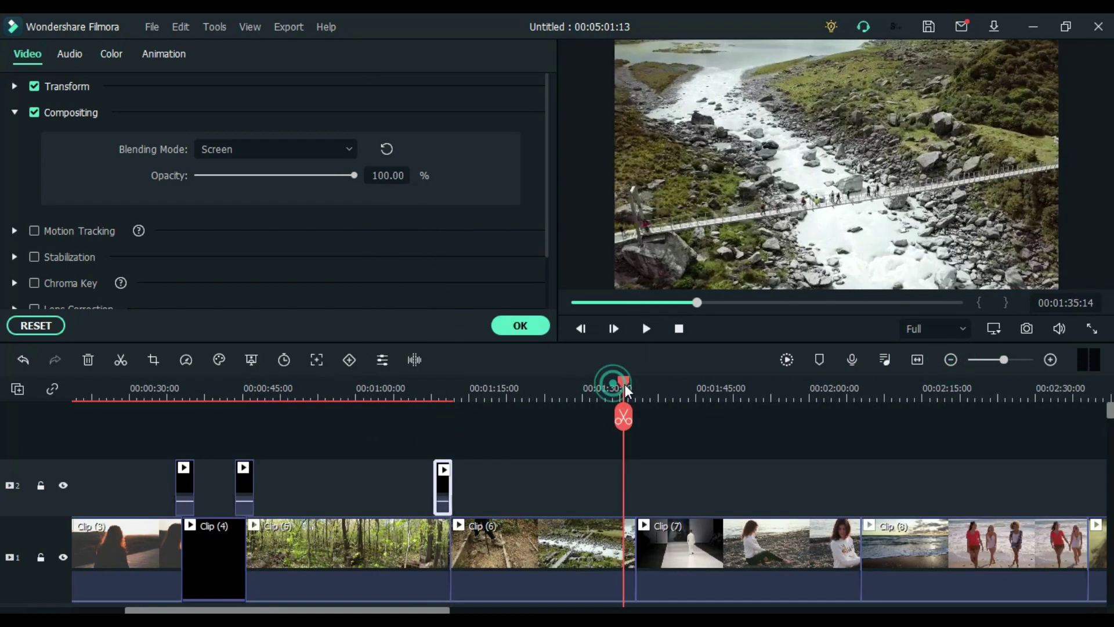
click(632, 383)
key(ctrl+v)
click(851, 385)
key(ctrl+v)
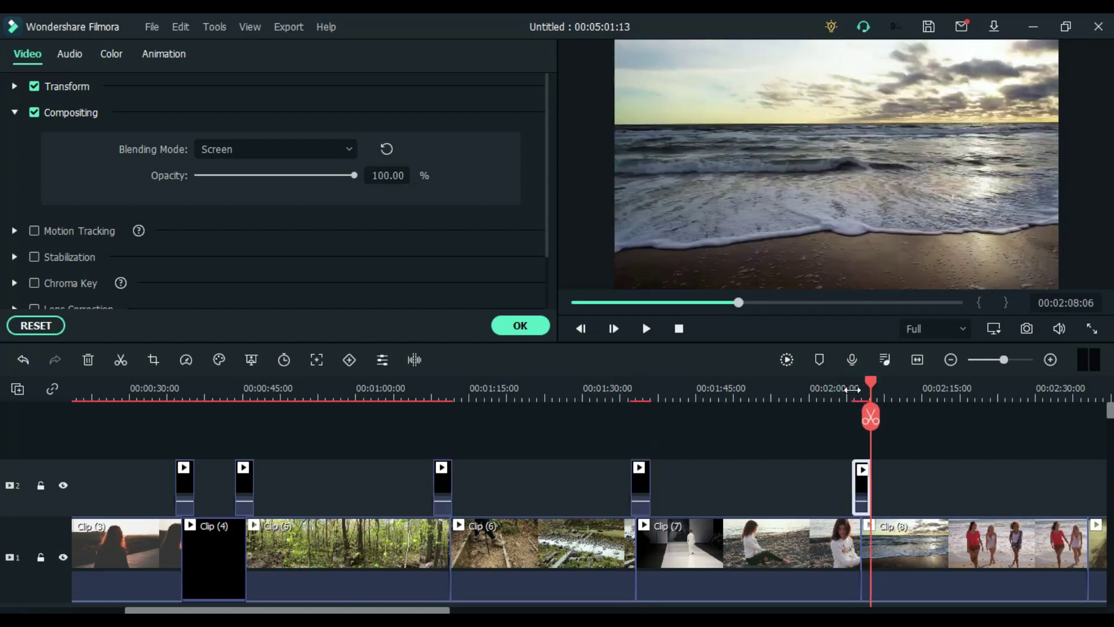
scroll(667, 438, down, 5)
click(676, 385)
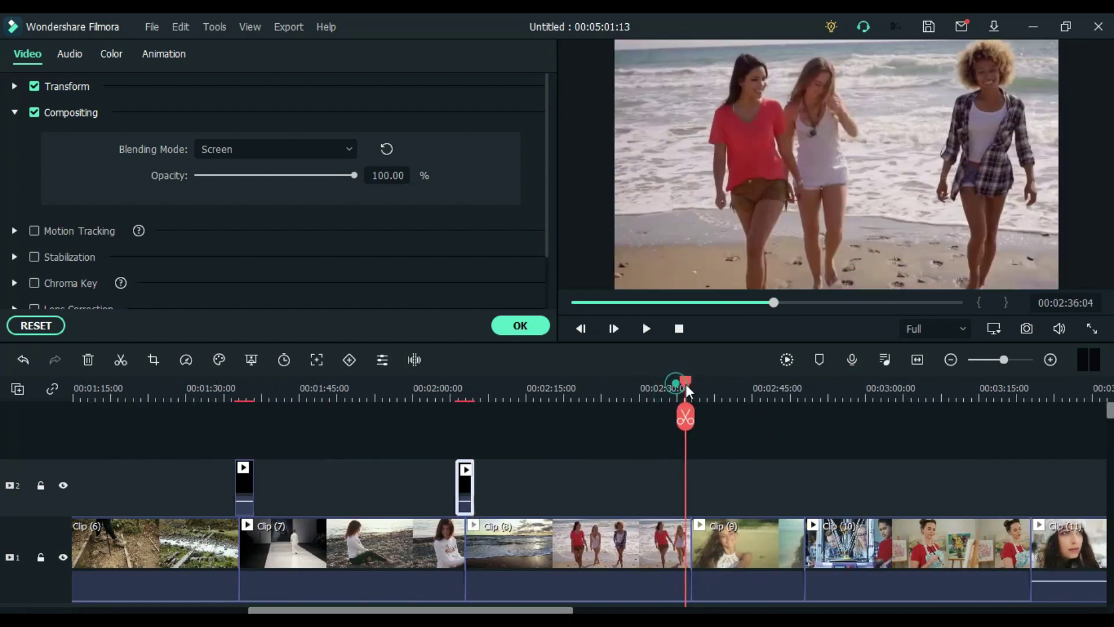
key(ctrl+v)
click(799, 386)
key(ctrl+v)
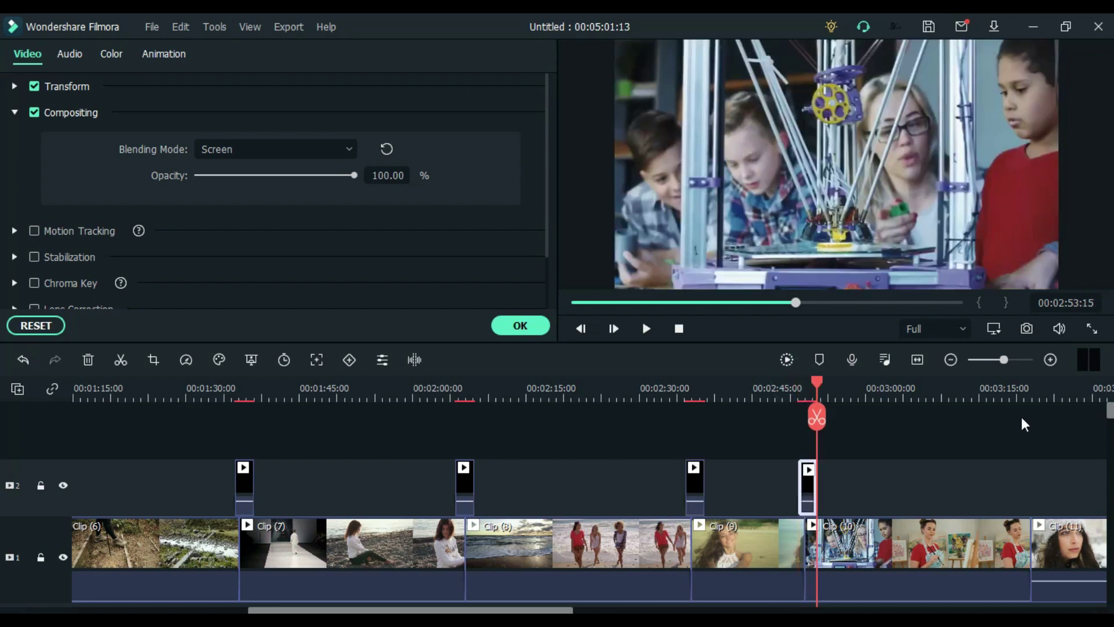
click(1025, 392)
Step through the remaining cuts, then play the project from near the start.
click(1043, 389)
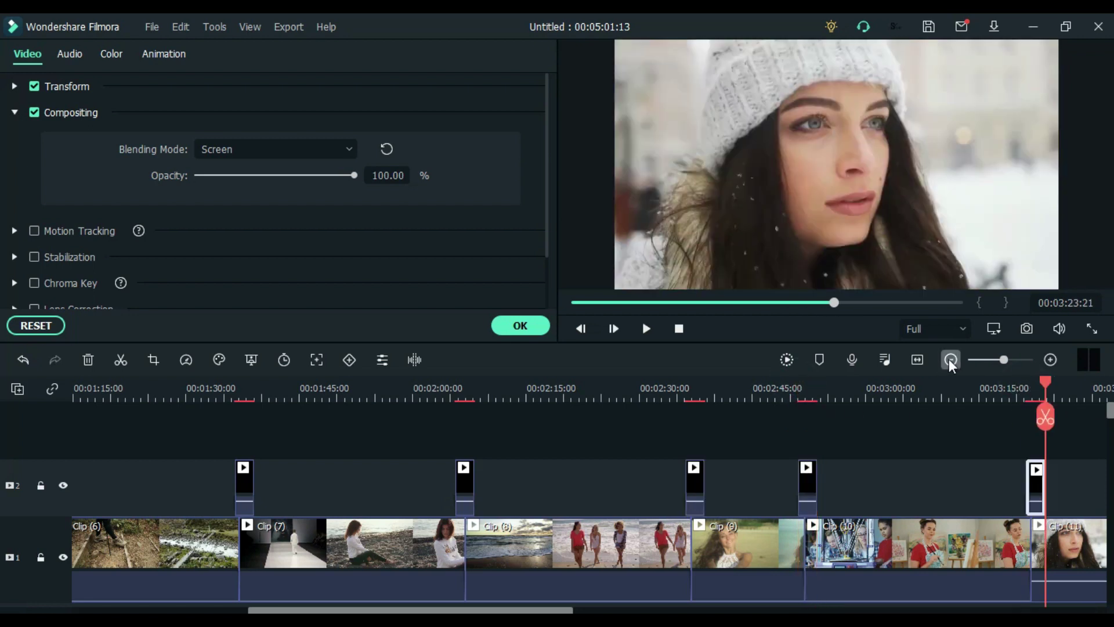
click(950, 361)
drag(454, 390, 493, 390)
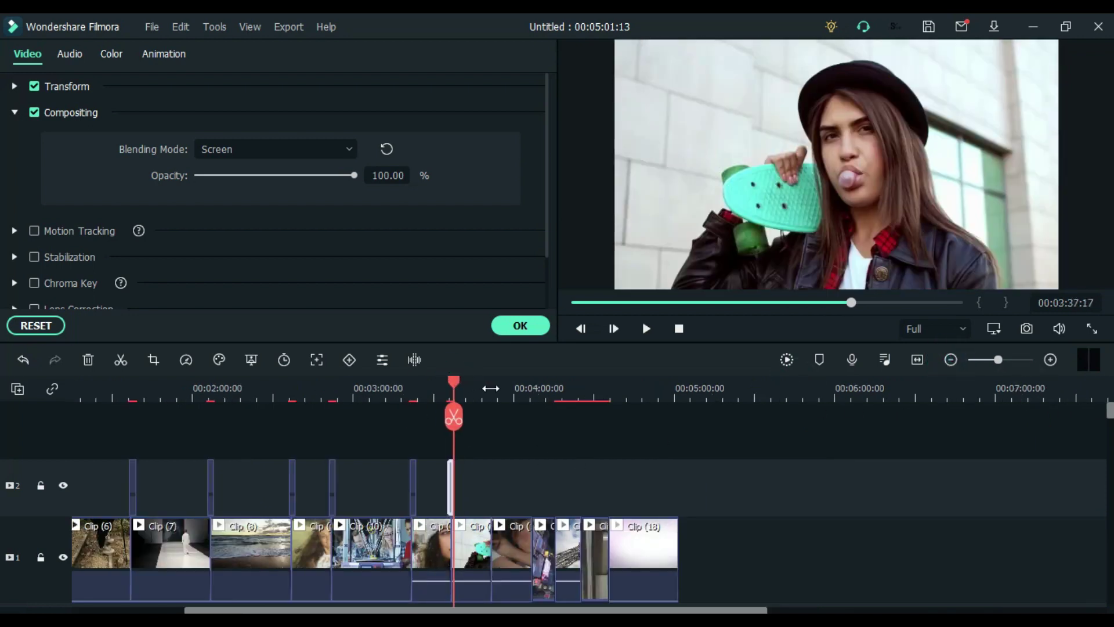
drag(493, 389, 534, 390)
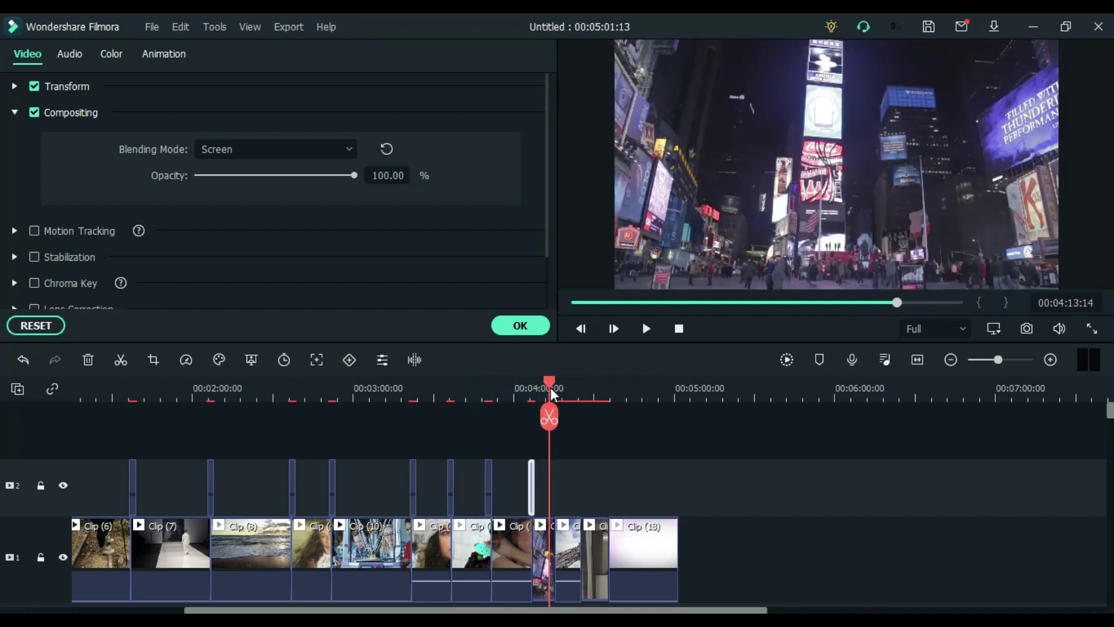
drag(552, 394, 612, 388)
click(126, 389)
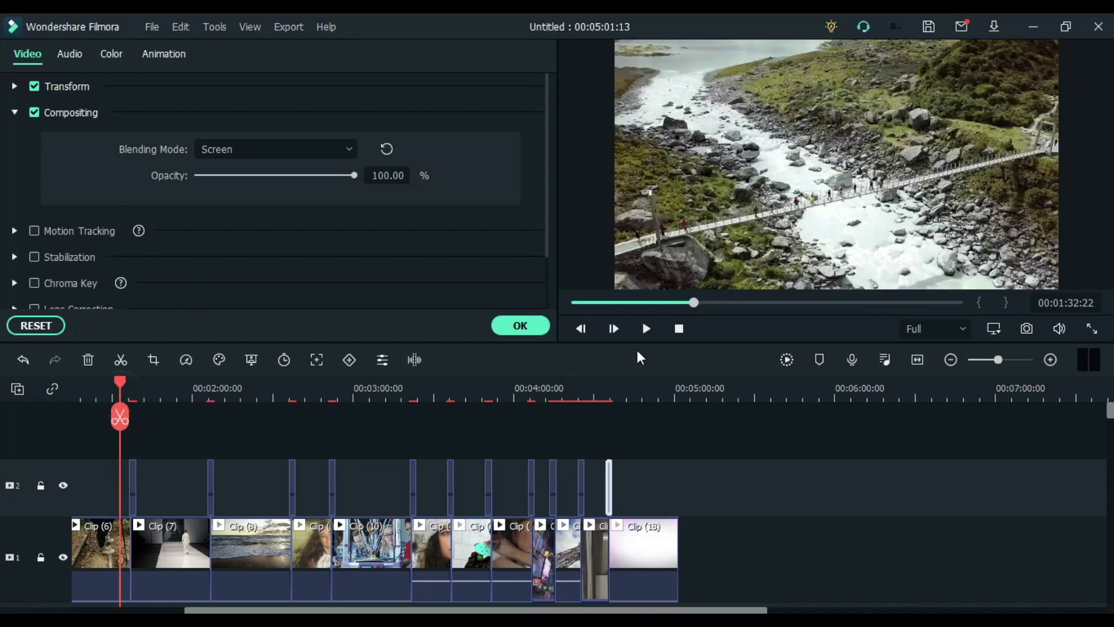
click(646, 328)
scroll(172, 424, left, 3)
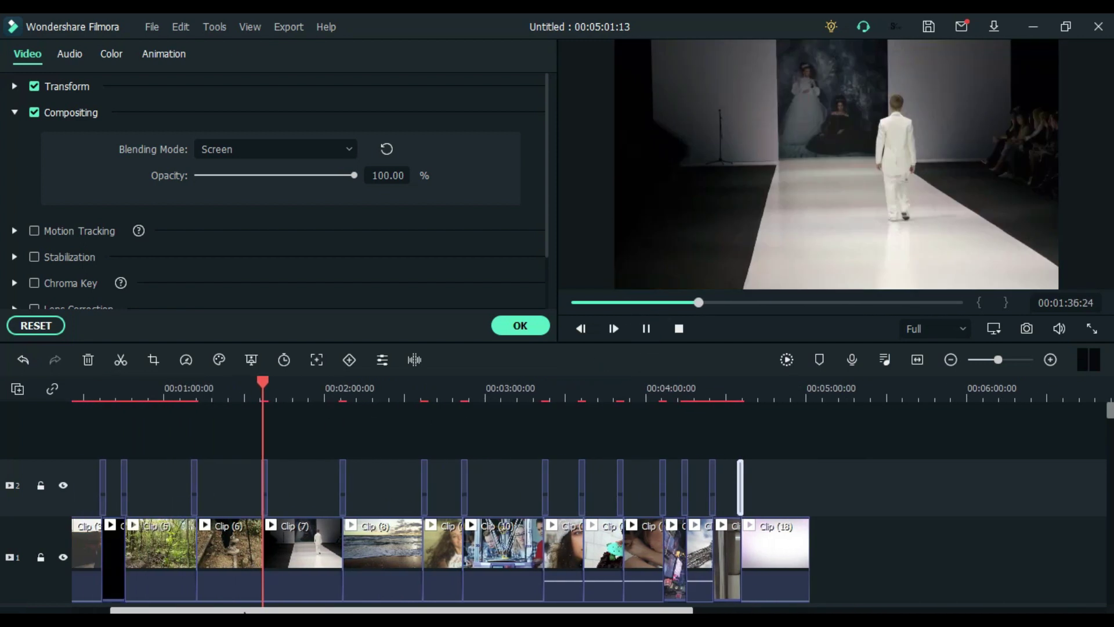
scroll(172, 424, left, 3)
Trim Clip (2), Clip (3) and neighbouring clips shorter to open gaps.
click(116, 395)
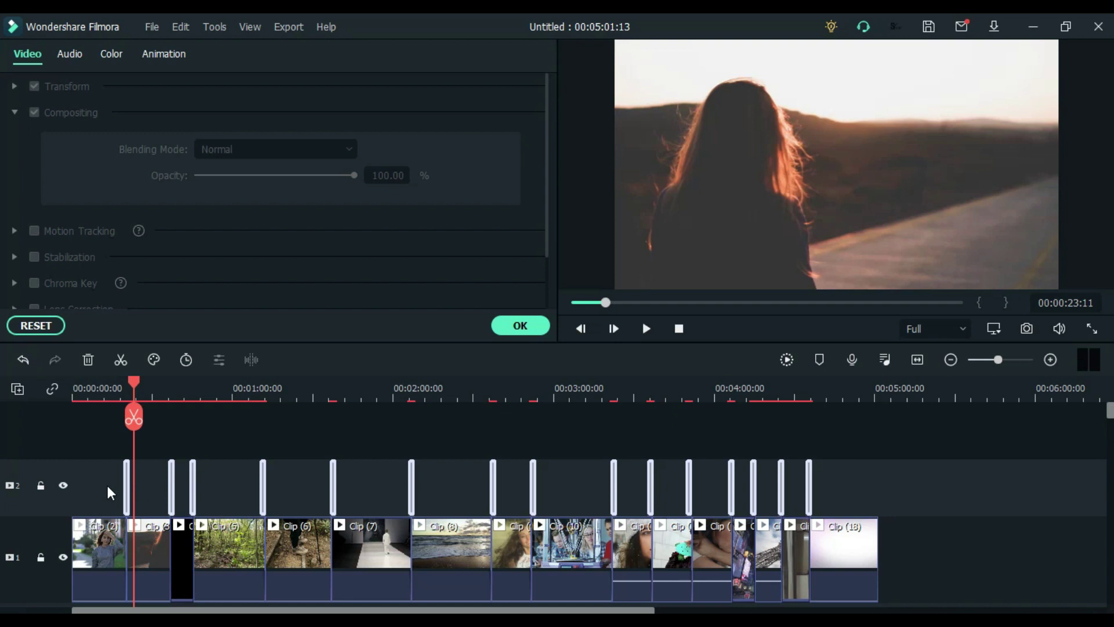
scroll(94, 570, up, 1)
drag(139, 549, 112, 549)
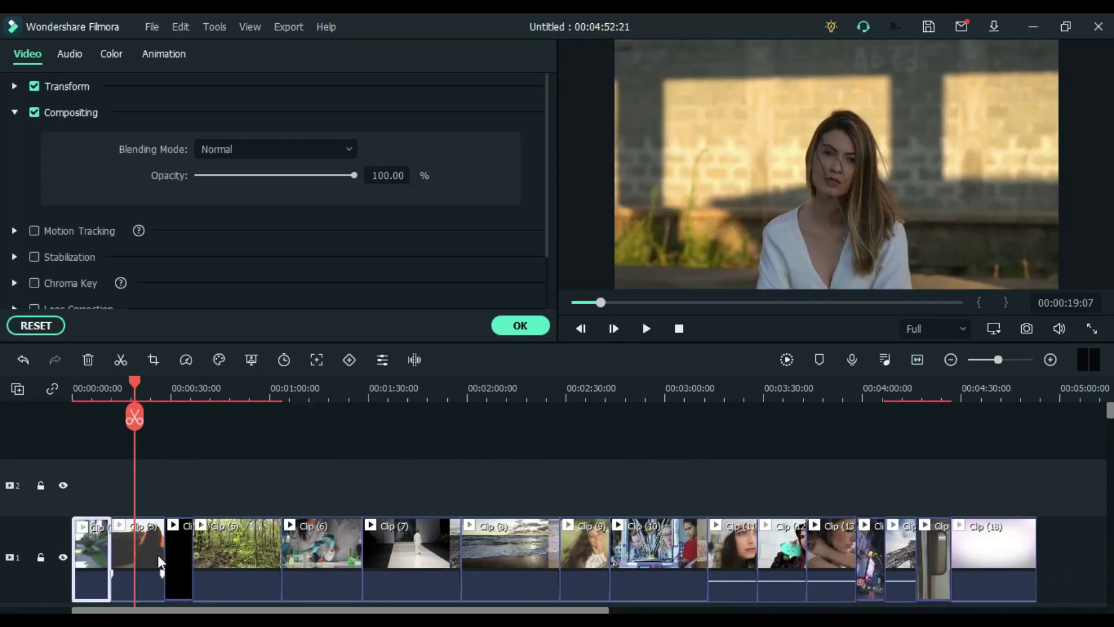
click(167, 559)
drag(235, 548, 409, 570)
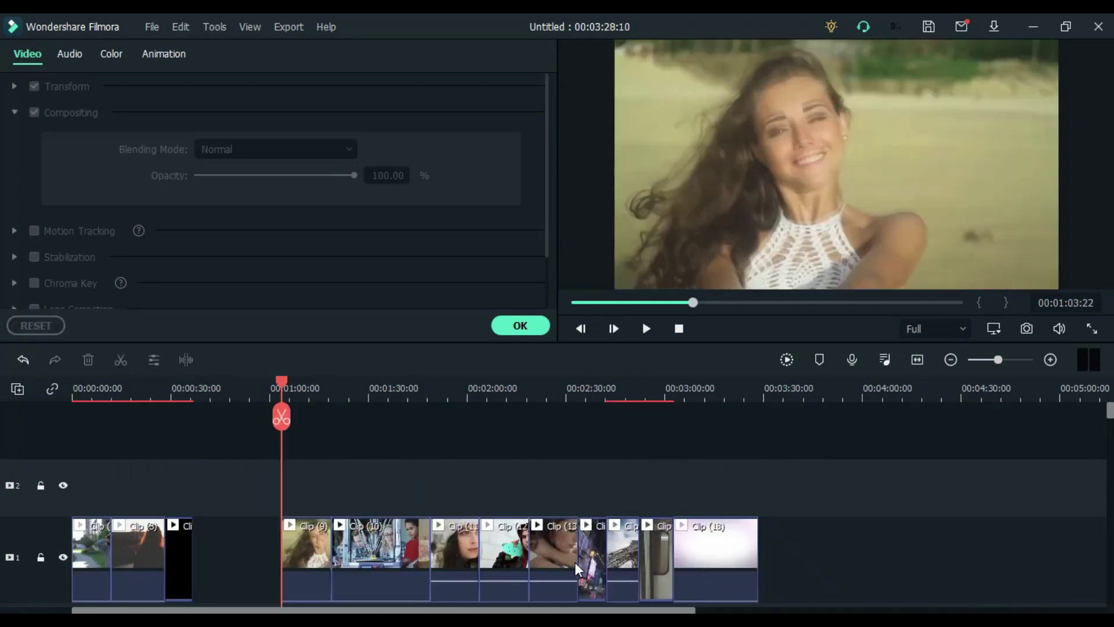
drag(167, 566, 131, 552)
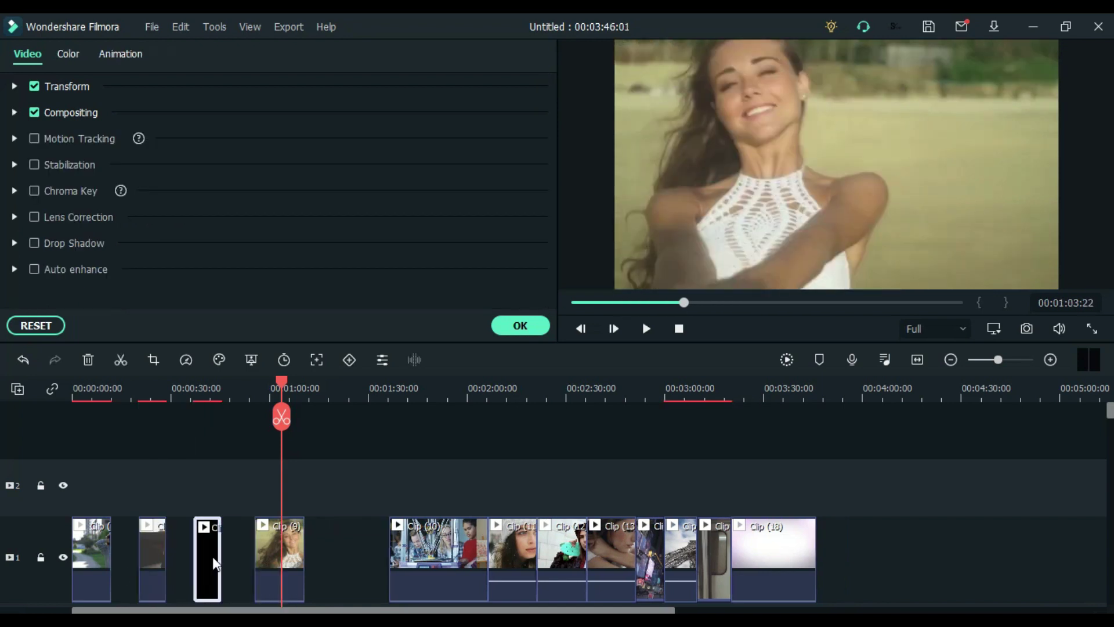
mouse_move(293, 567)
mouse_down()
mouse_move(368, 553)
mouse_move(440, 566)
mouse_up()
click(368, 570)
click(917, 359)
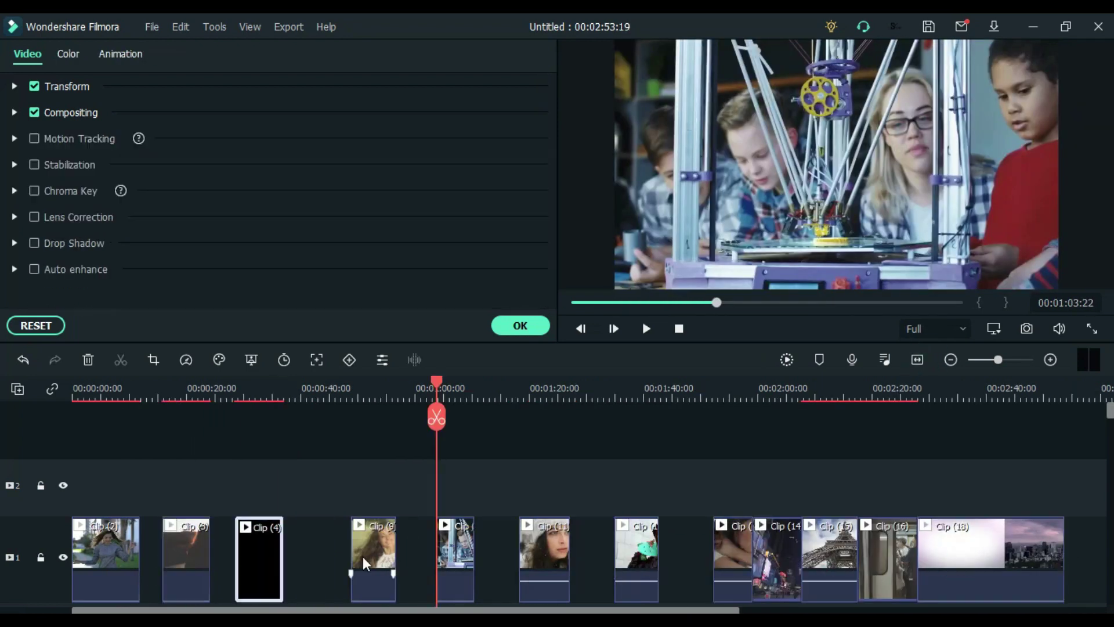
Drag the clips apart to widen the gaps for the overlays.
drag(222, 558, 810, 557)
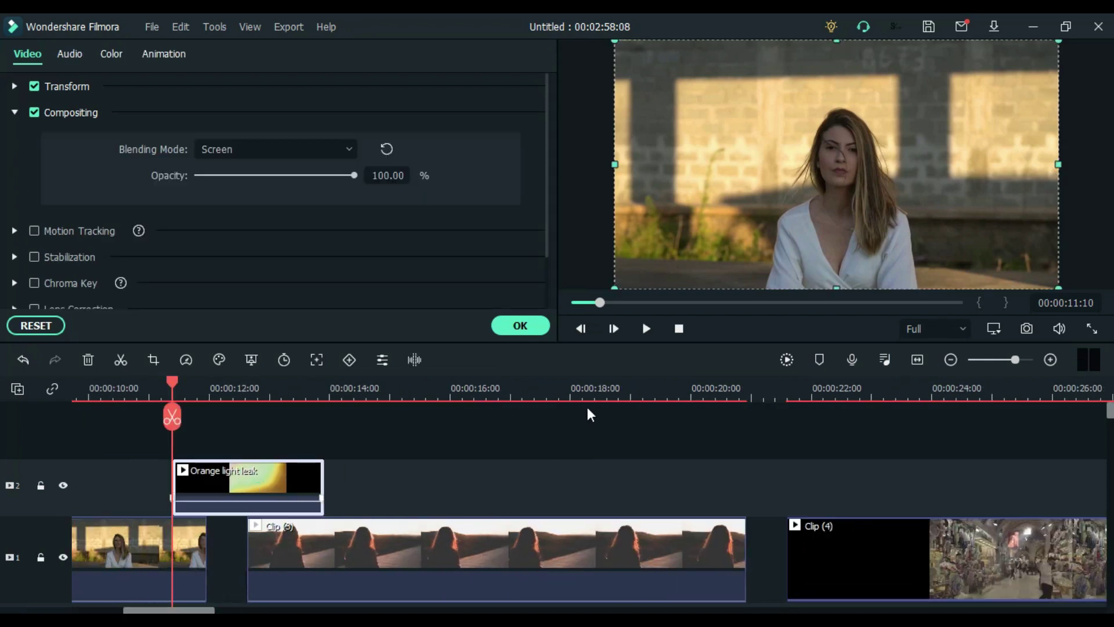
drag(468, 578, 356, 553)
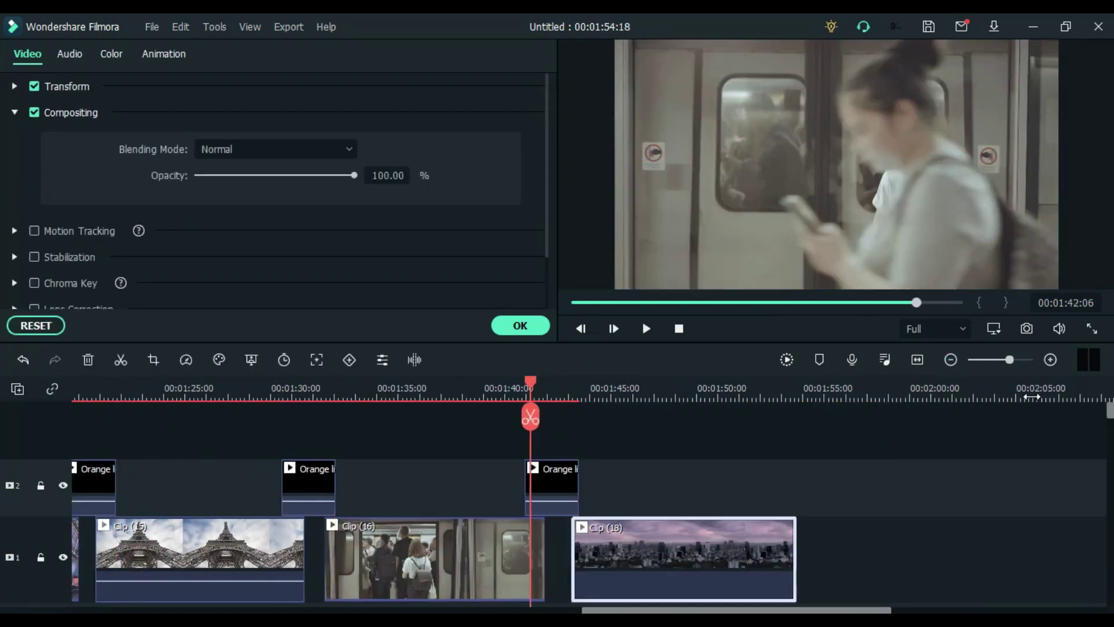
Fit the timeline and start a Render Preview for smooth playback.
click(918, 360)
click(787, 328)
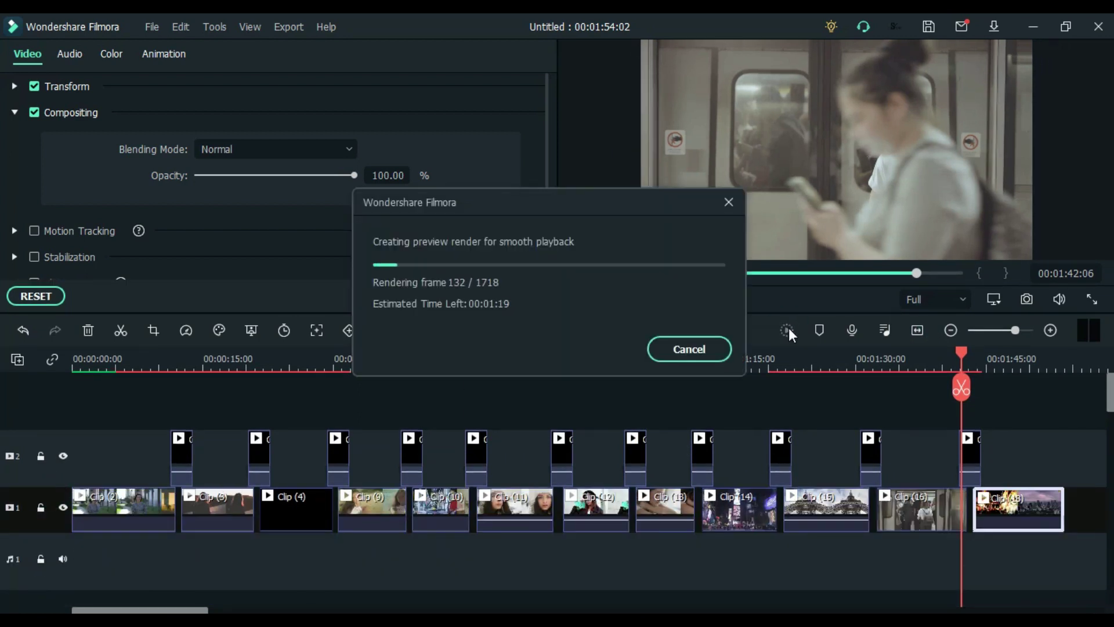